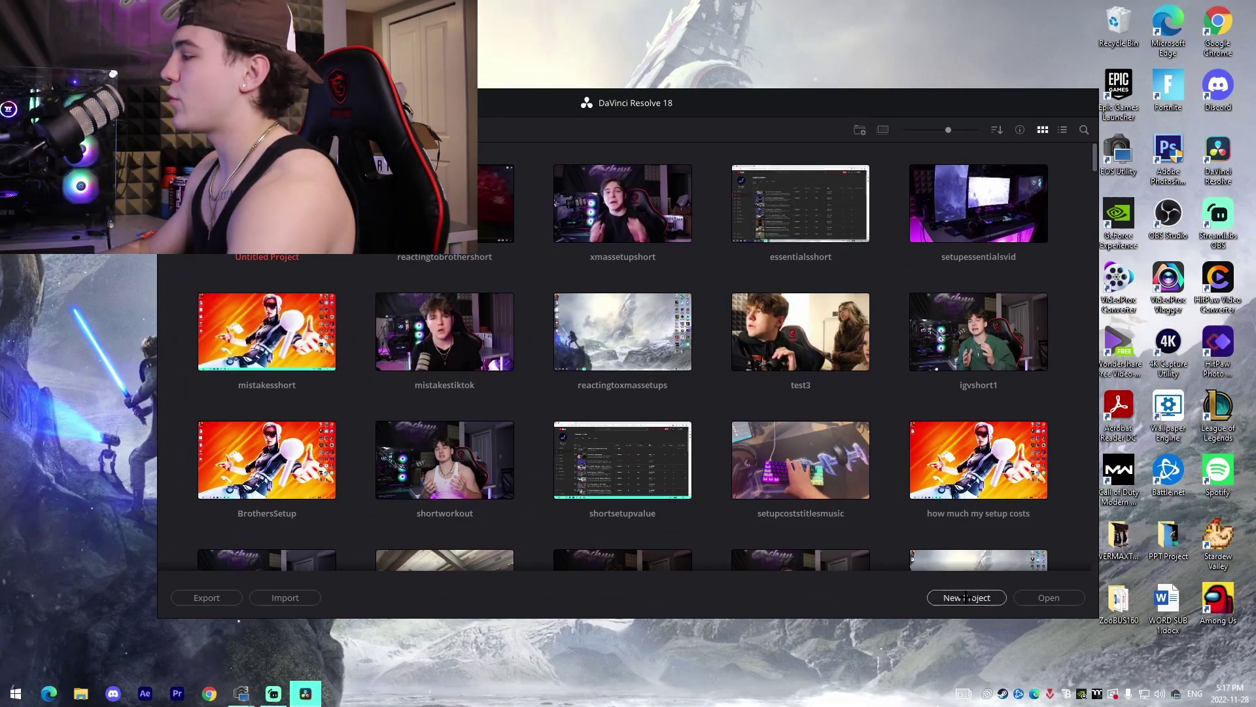
# Create a new DaVinci Resolve project named sjsjshs
pyautogui.click(967, 598)
pyautogui.write('sjsjshs')
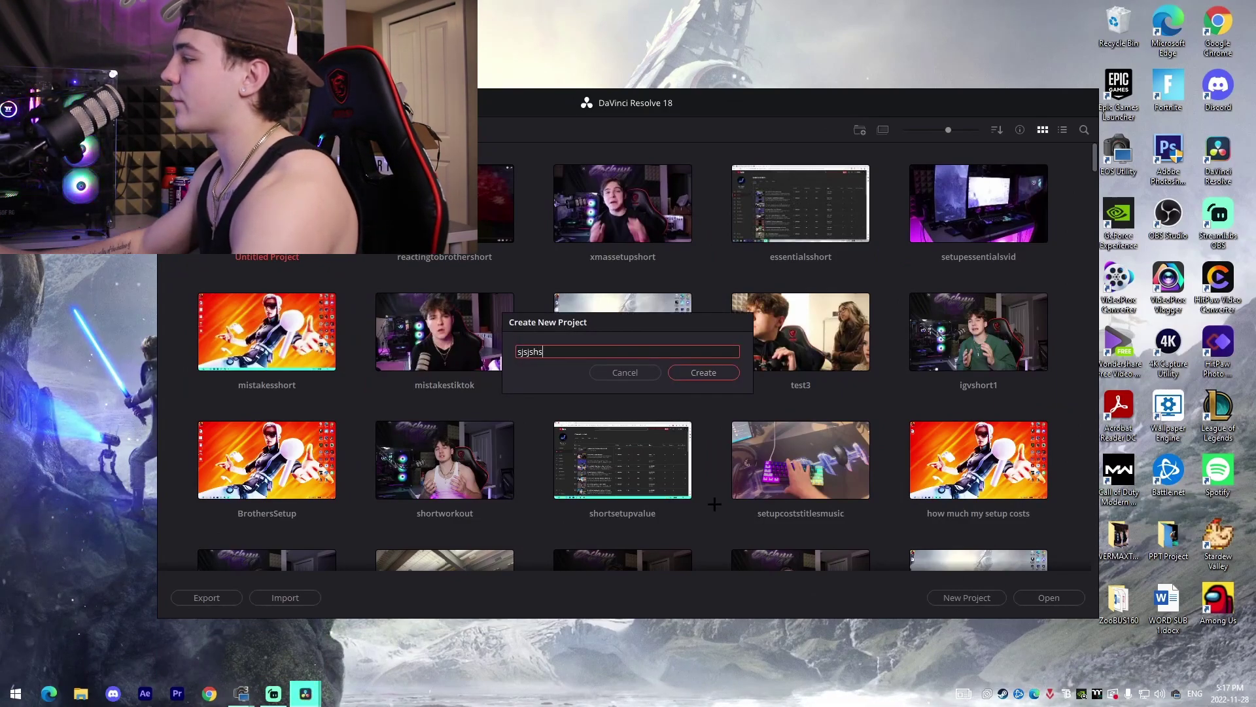
pyautogui.click(704, 373)
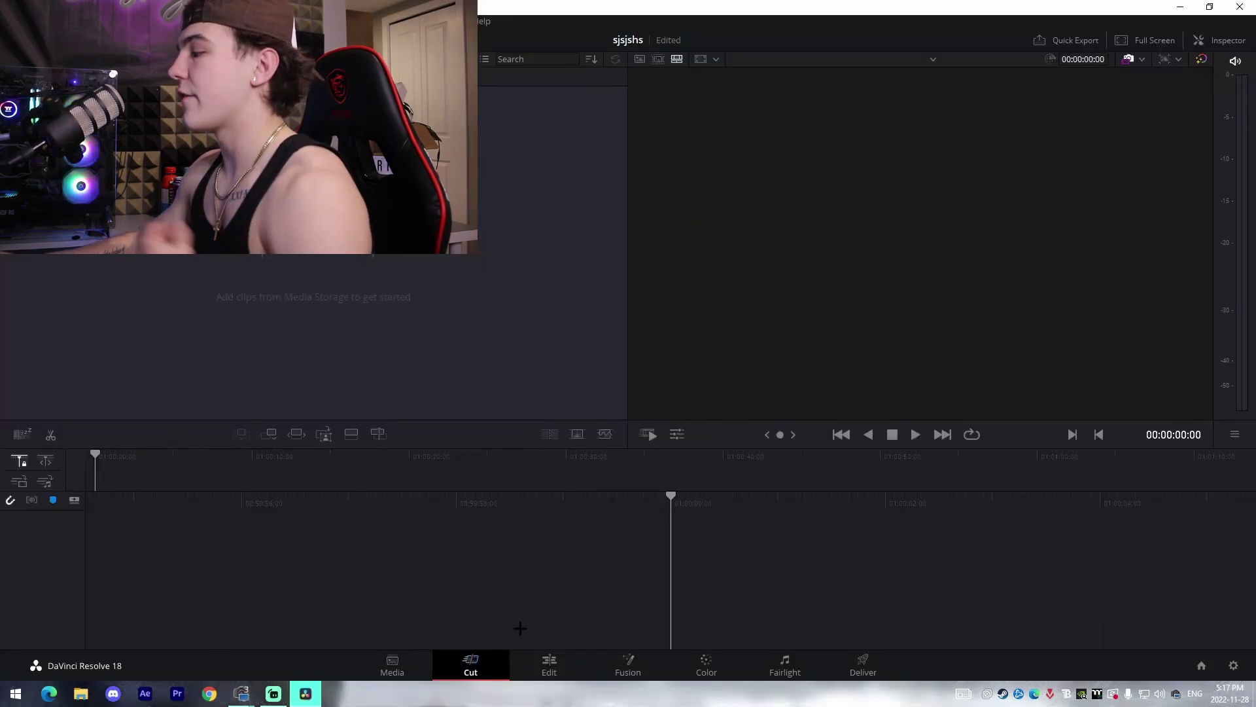
# On the Edit page, set the project's timeline frame rate to 60 fps in Project Settings
pyautogui.click(550, 664)
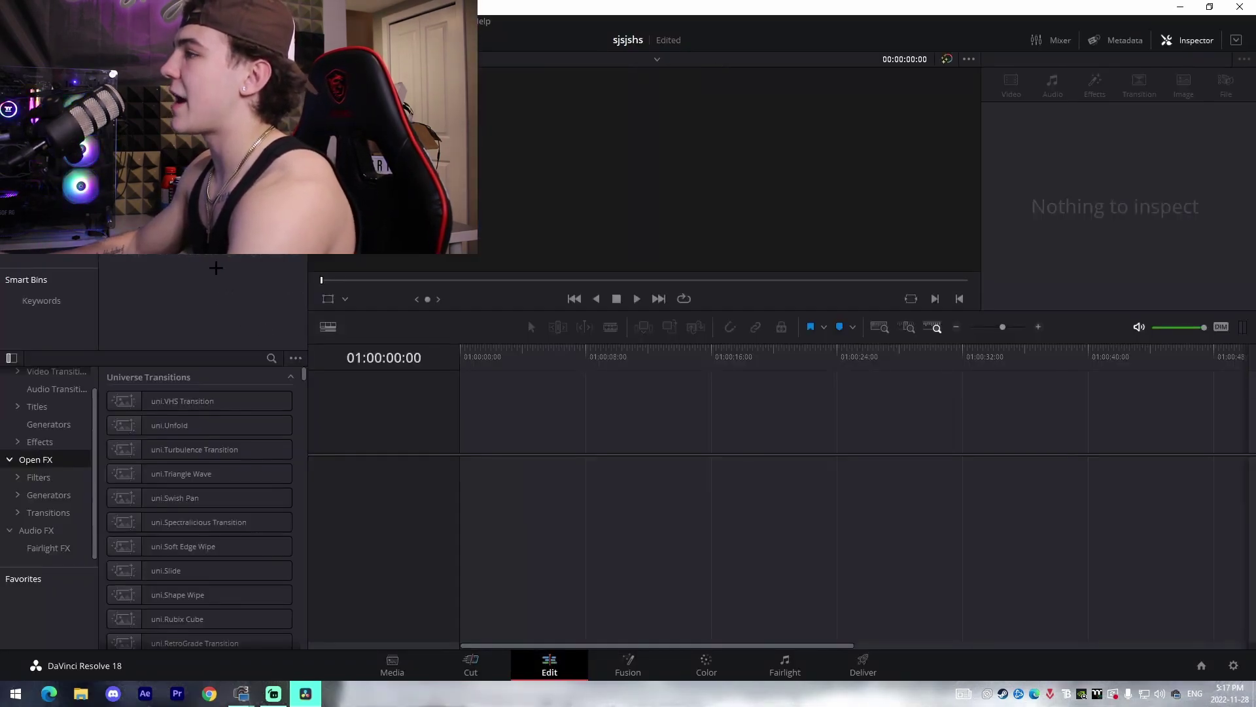
pyautogui.click(14, 20)
pyautogui.click(118, 258)
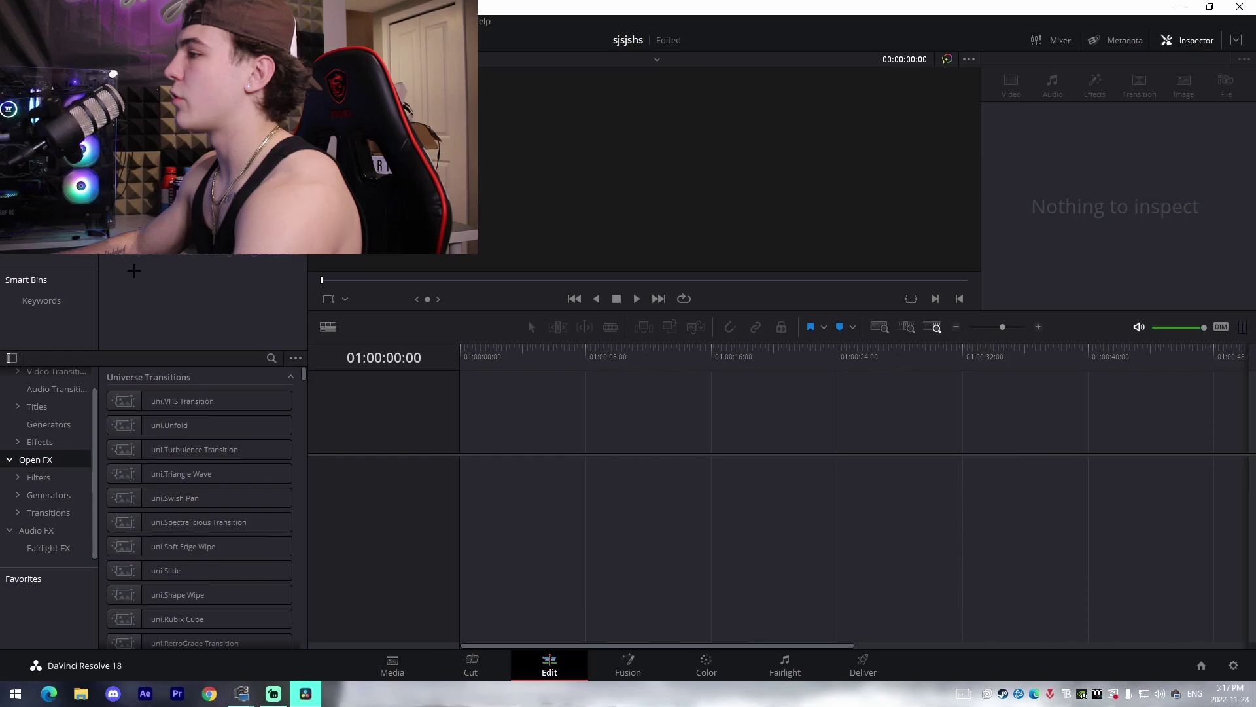
pyautogui.click(627, 267)
pyautogui.scroll(-2, 608, 393)
pyautogui.click(610, 411)
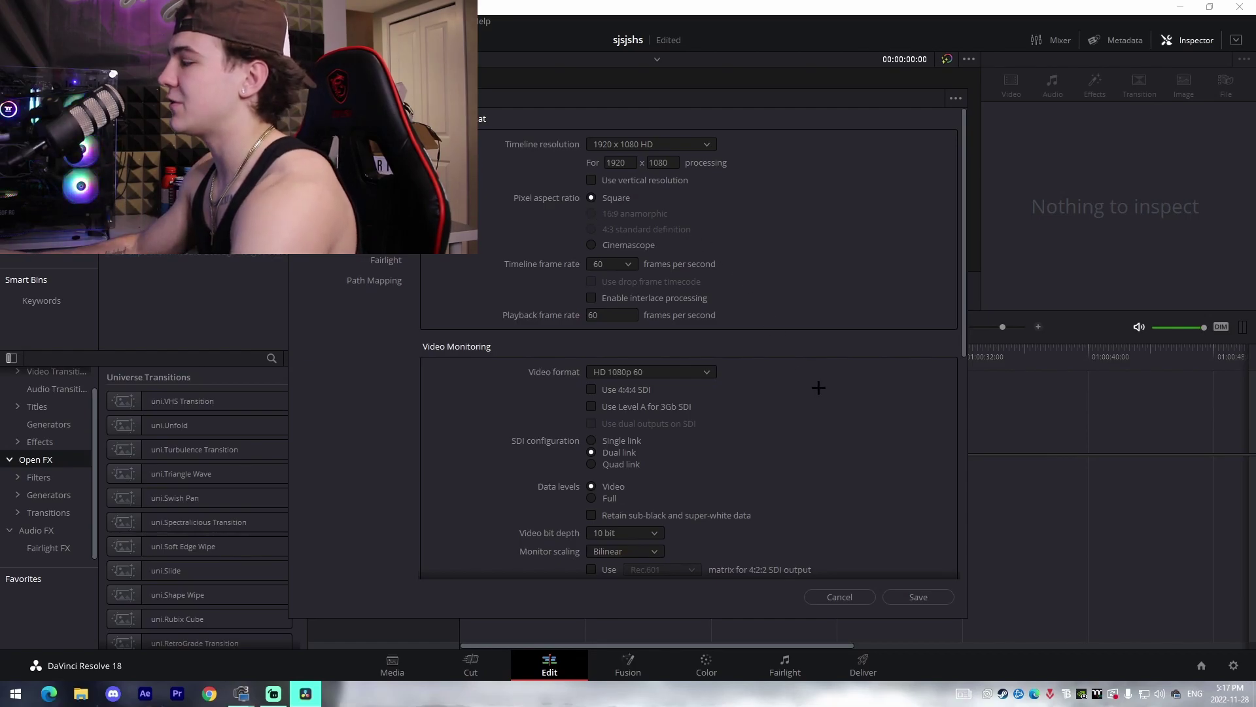
# Save the project settings and open the Setup Recordings folder in File Explorer
pyautogui.click(915, 597)
pyautogui.hotkey('alt', 'Tab')
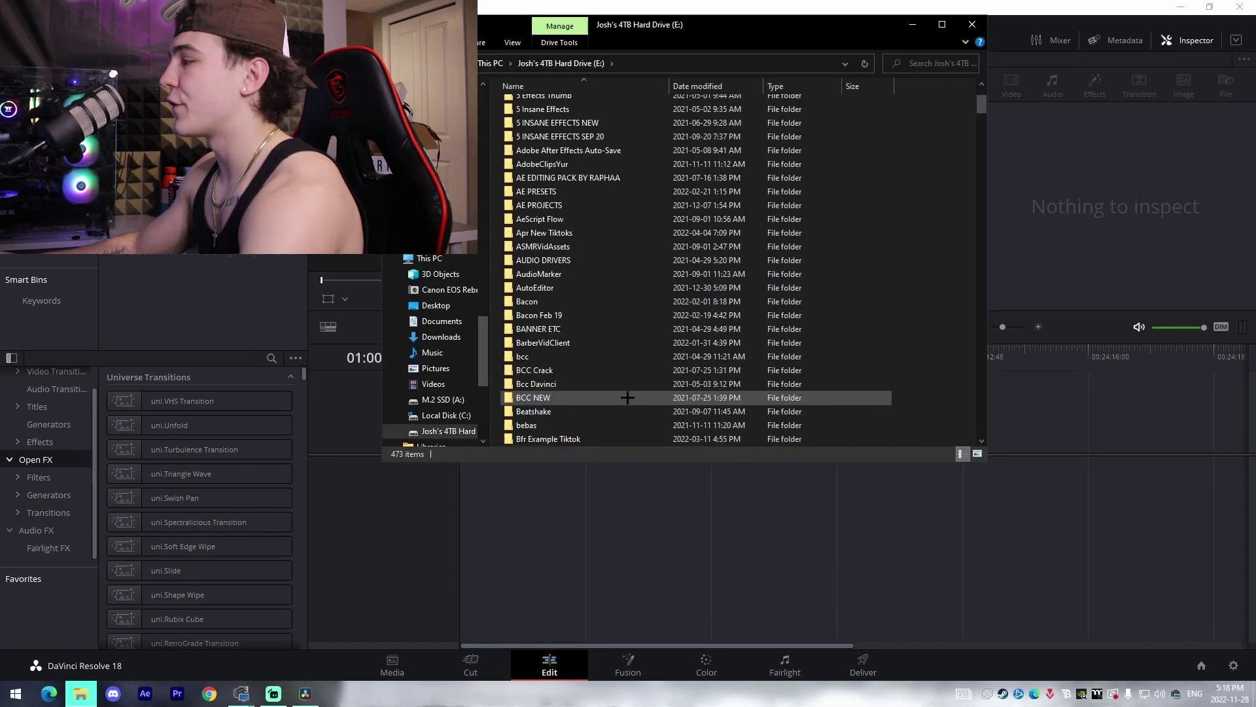
pyautogui.scroll(-20, 615, 393)
pyautogui.scroll(-20, 619, 393)
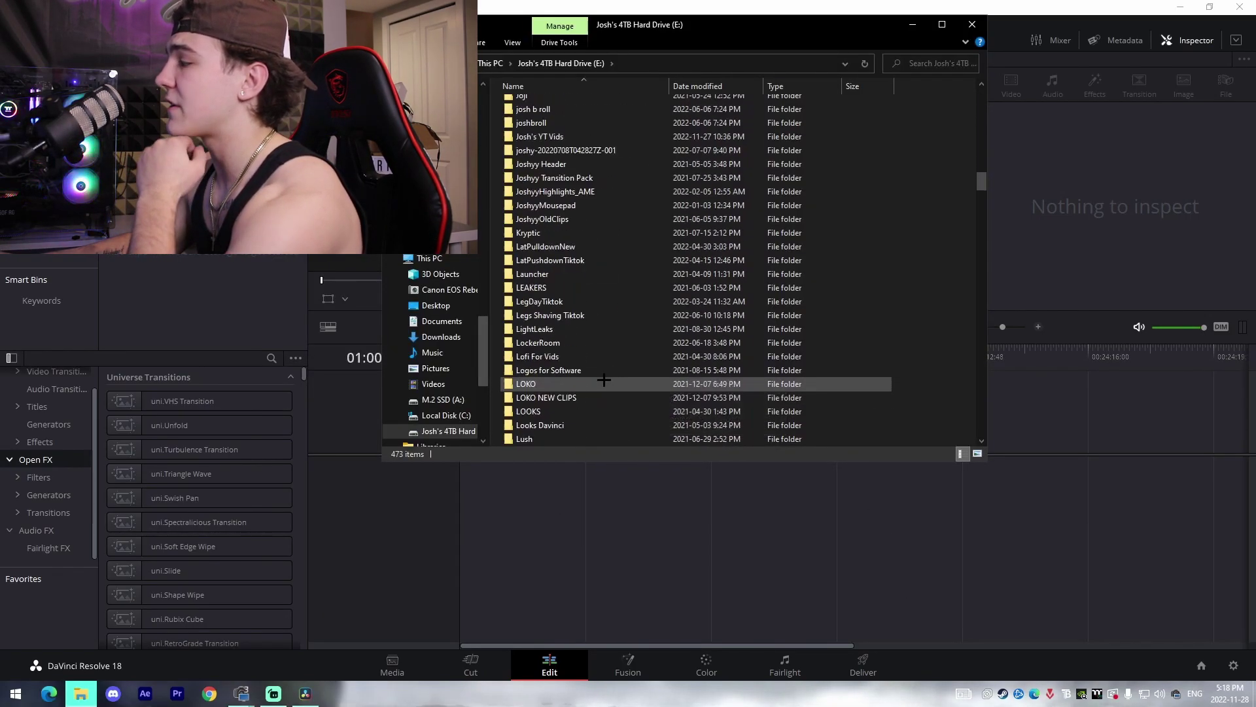
pyautogui.scroll(-12, 602, 378)
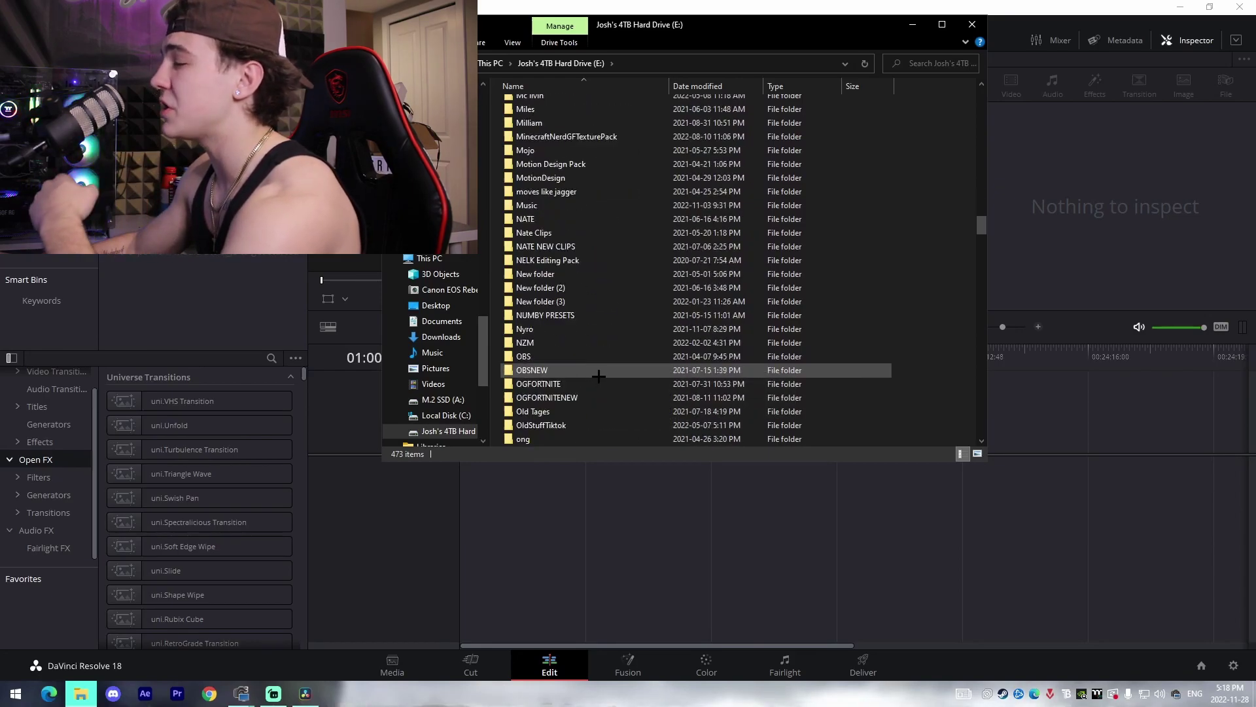
pyautogui.scroll(-5, 584, 369)
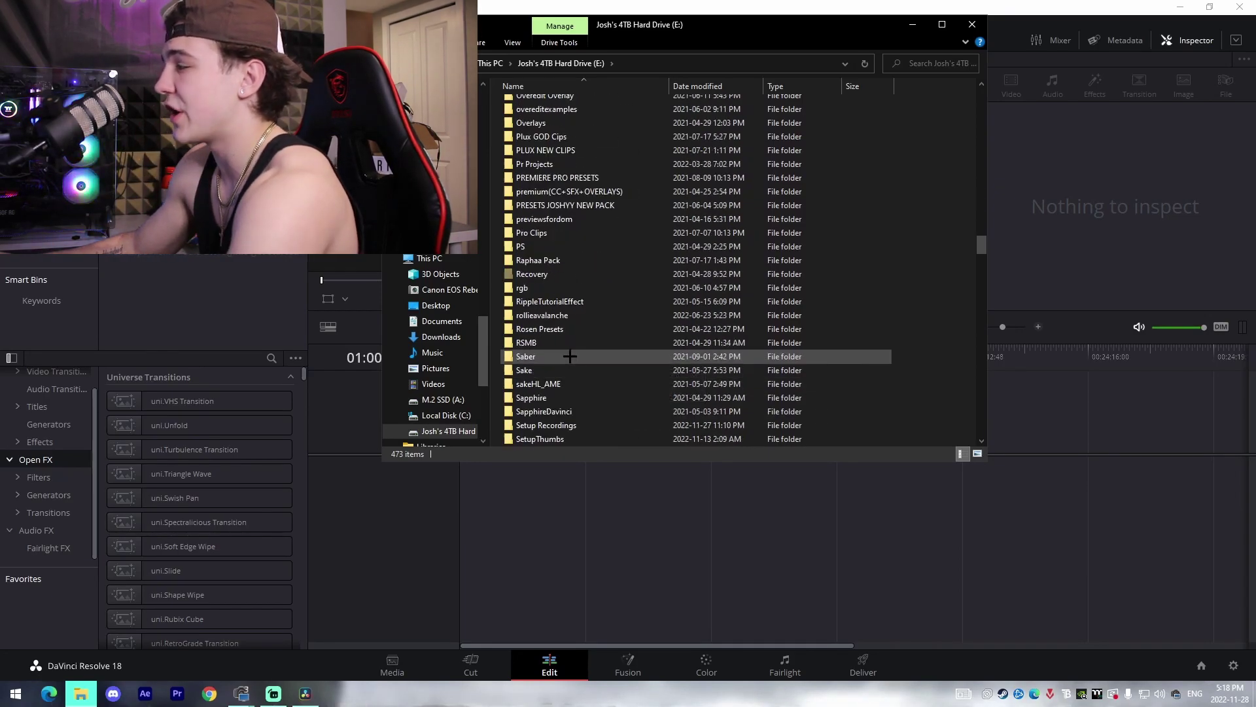
pyautogui.doubleClick(553, 393)
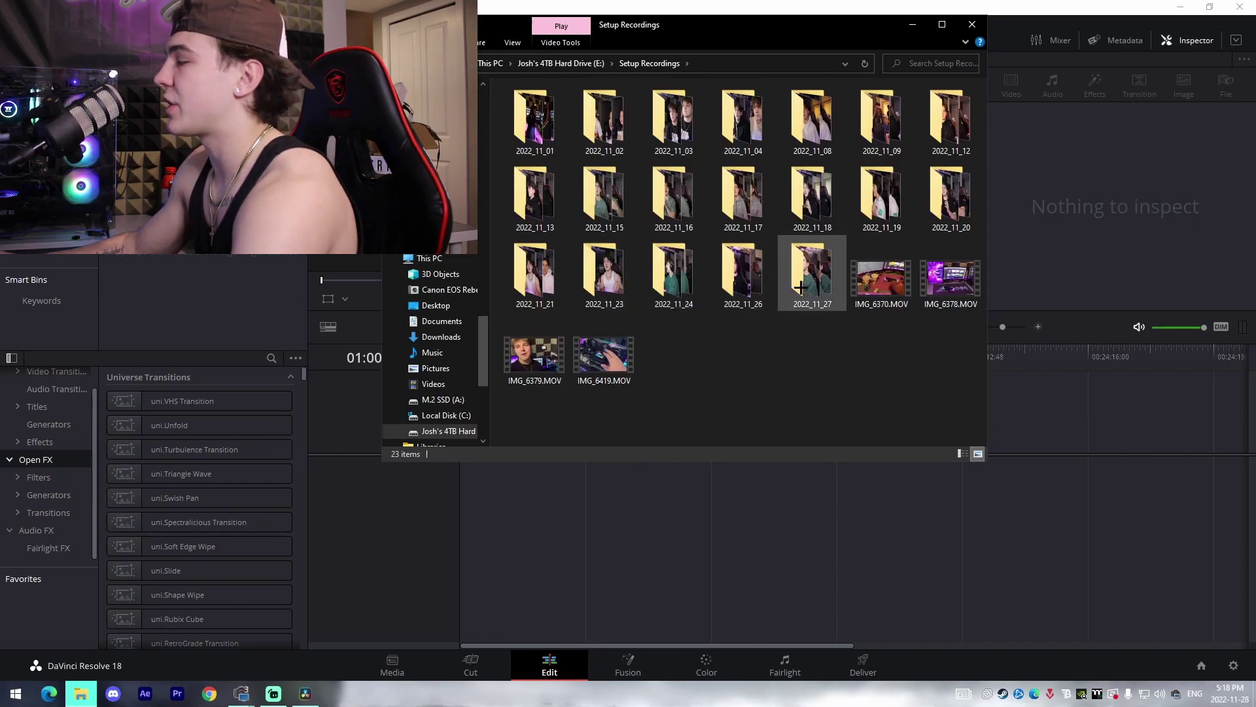
# Pick MVI_0511.MOV from the 2022_11_27 folder and answer Resolve's frame-rate prompt
pyautogui.doubleClick(800, 288)
pyautogui.click(673, 125)
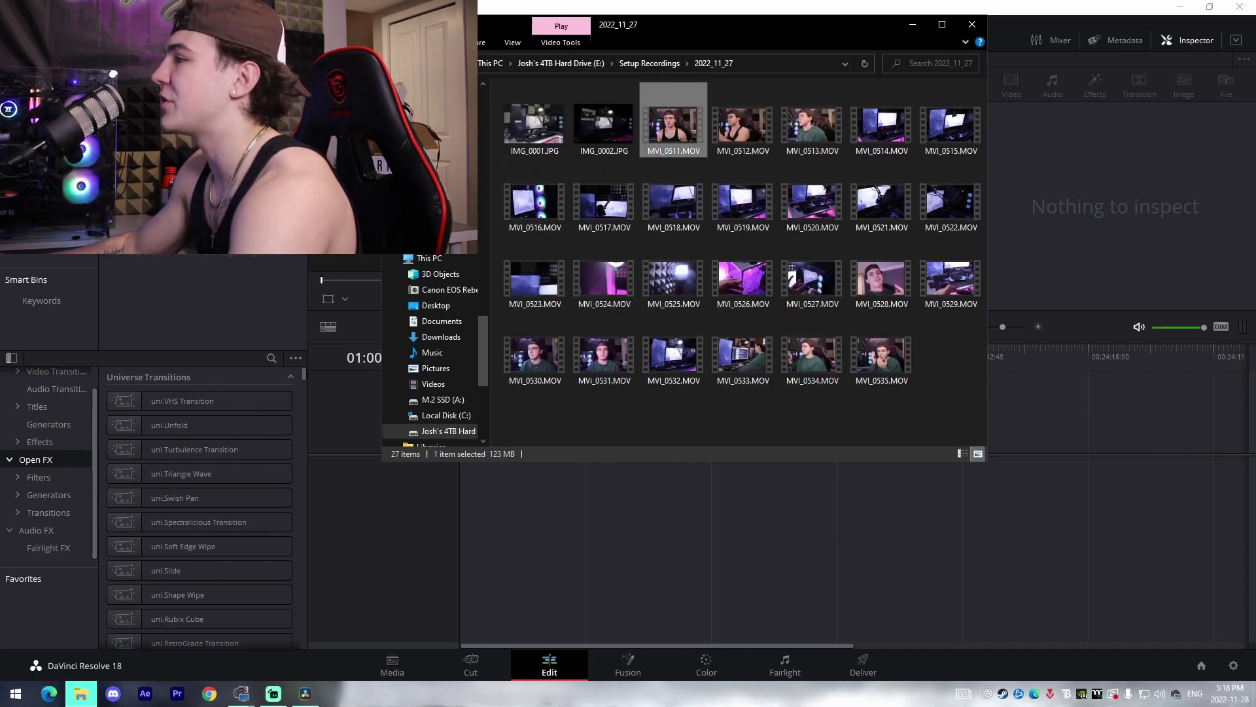
pyautogui.click(654, 405)
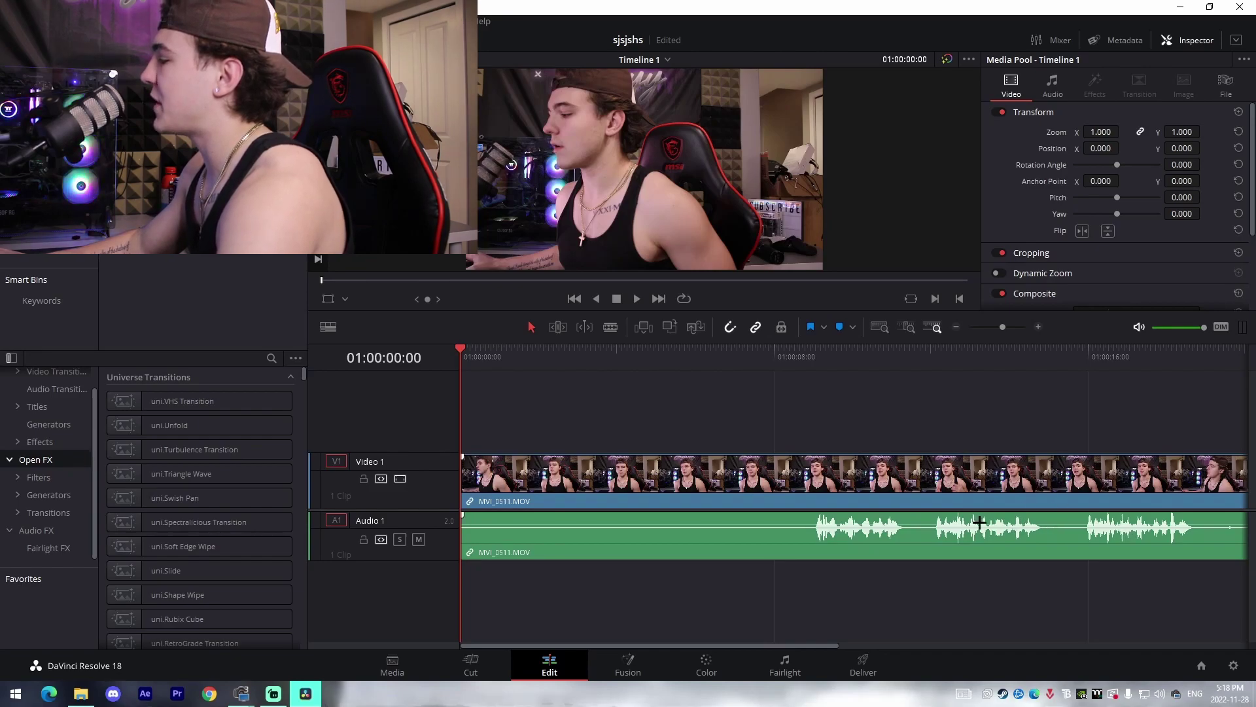
# Zoom Timeline 1 out to fit the whole MVI_0511.MOV clip
pyautogui.moveTo(1001, 326); pyautogui.dragTo(998, 327)
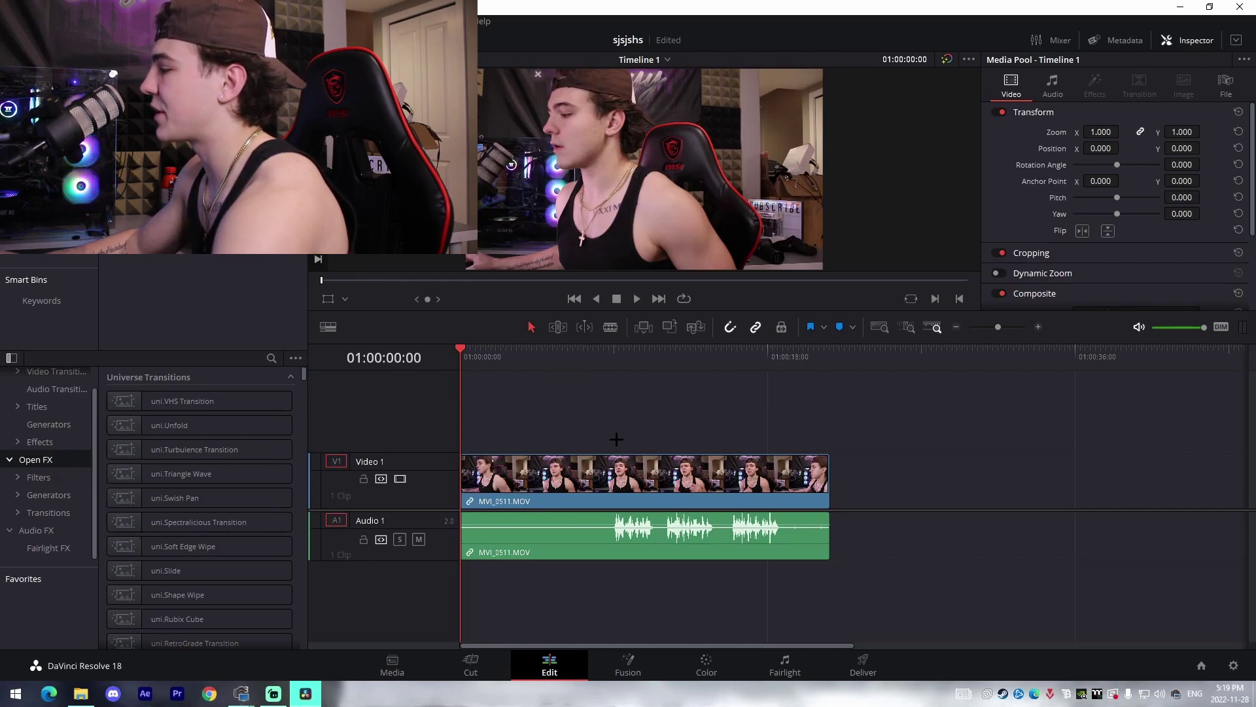
# Blade-cut the MVI_0511.MOV clip at six points along the timeline
pyautogui.press('b')
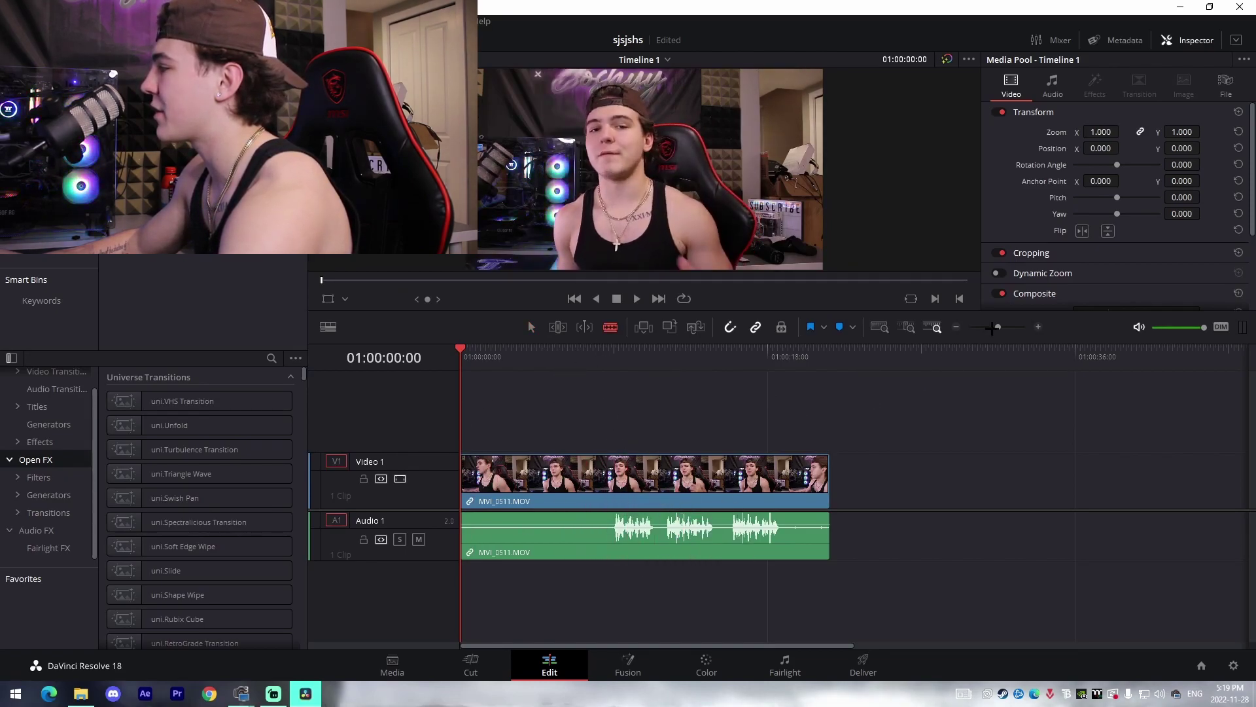
pyautogui.moveTo(994, 327); pyautogui.dragTo(999, 327)
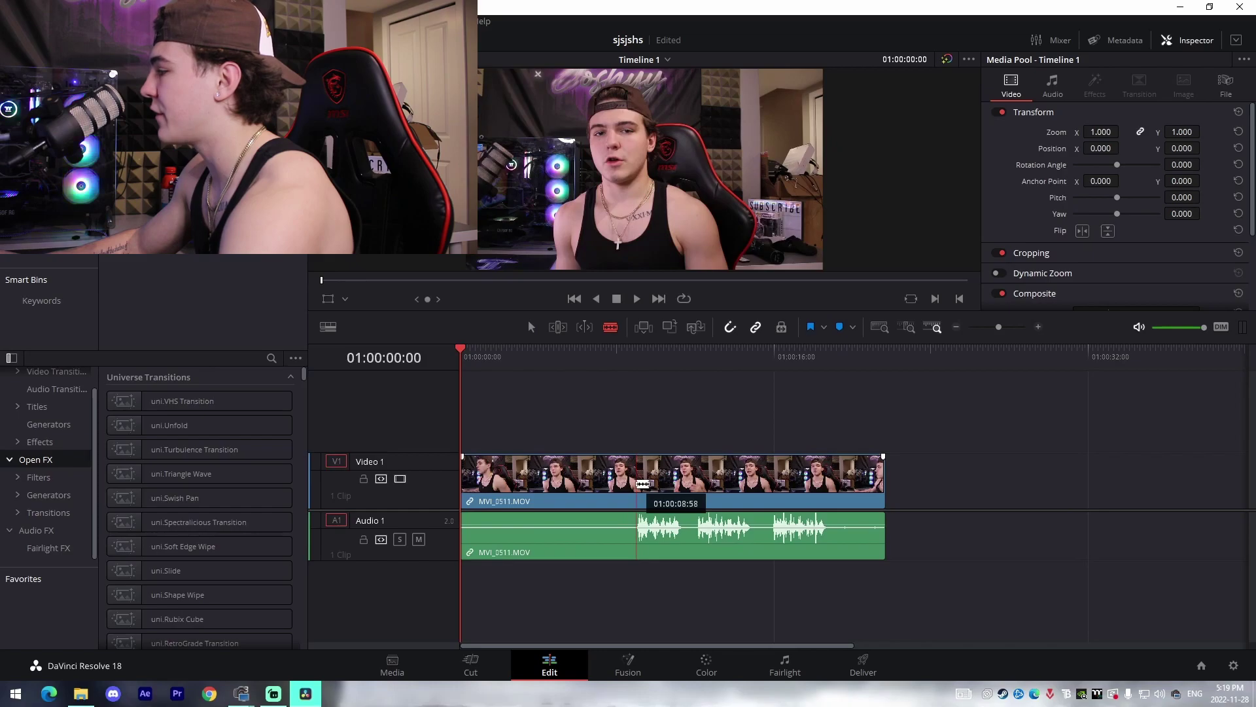
pyautogui.click(637, 484)
pyautogui.click(681, 469)
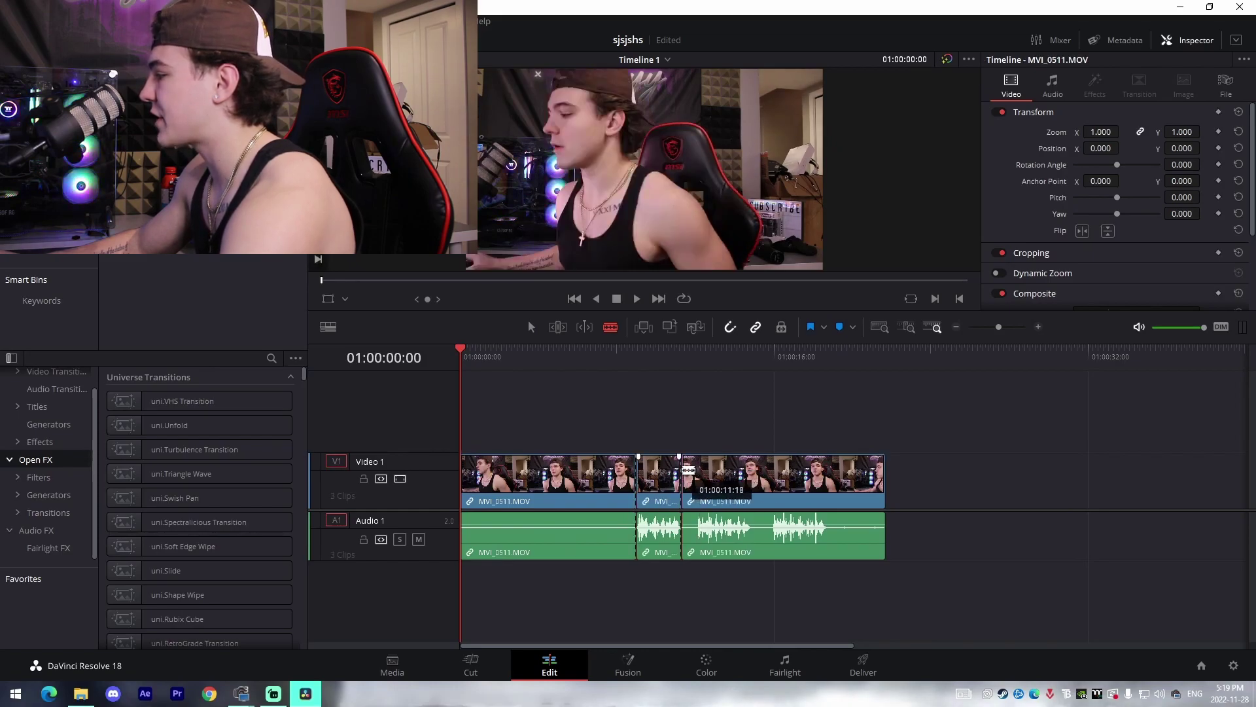
pyautogui.click(697, 473)
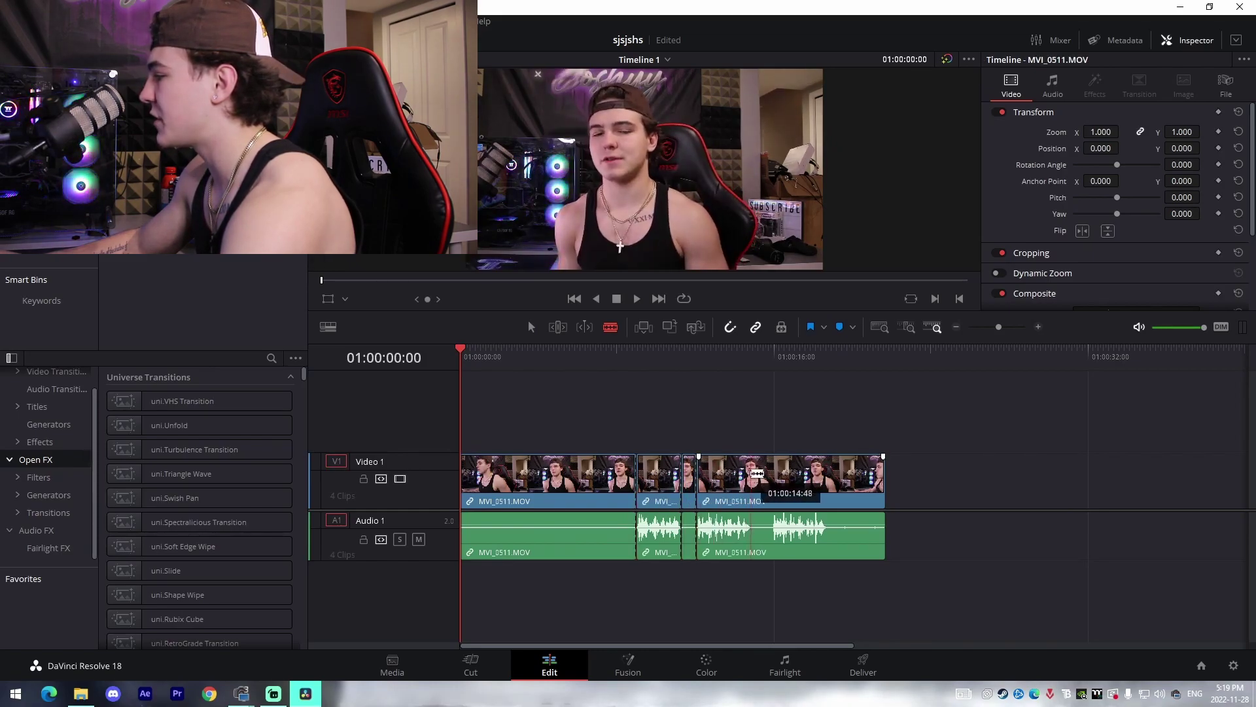
pyautogui.click(750, 472)
pyautogui.click(773, 474)
pyautogui.press('a')
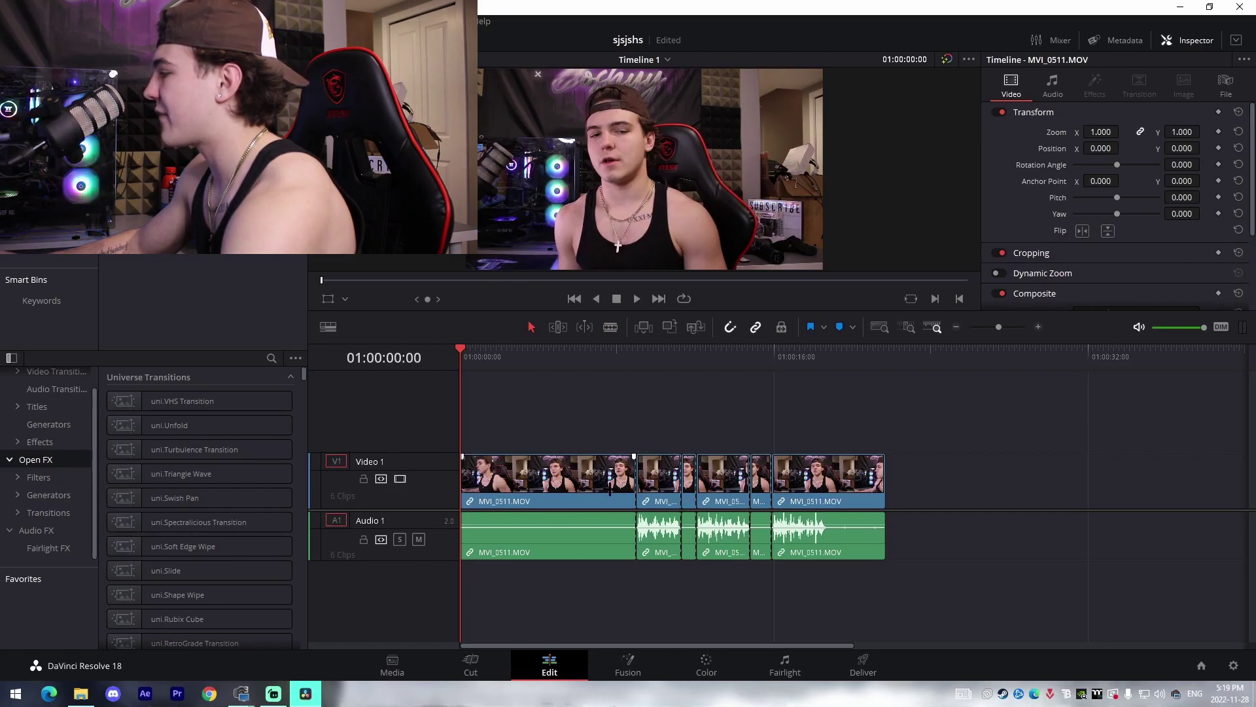
pyautogui.click(828, 478)
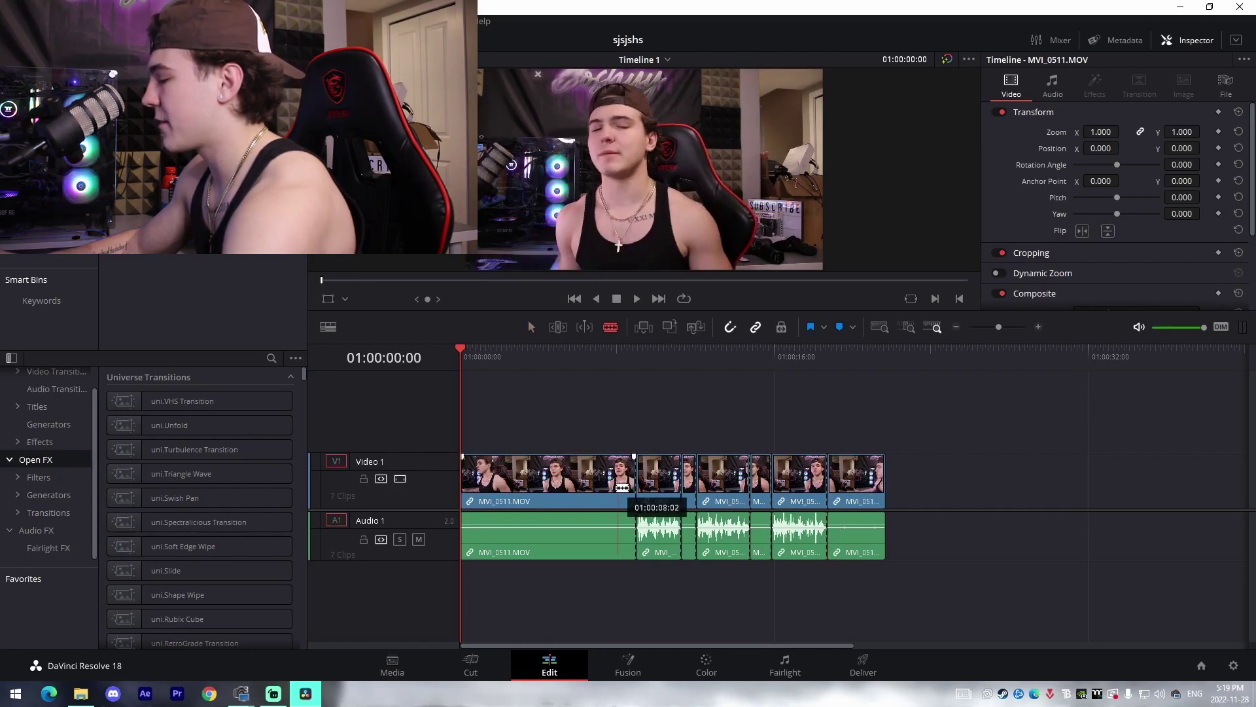
# Ripple-delete the unwanted pieces so the remaining clips sit back-to-back at the start
pyautogui.click(592, 481)
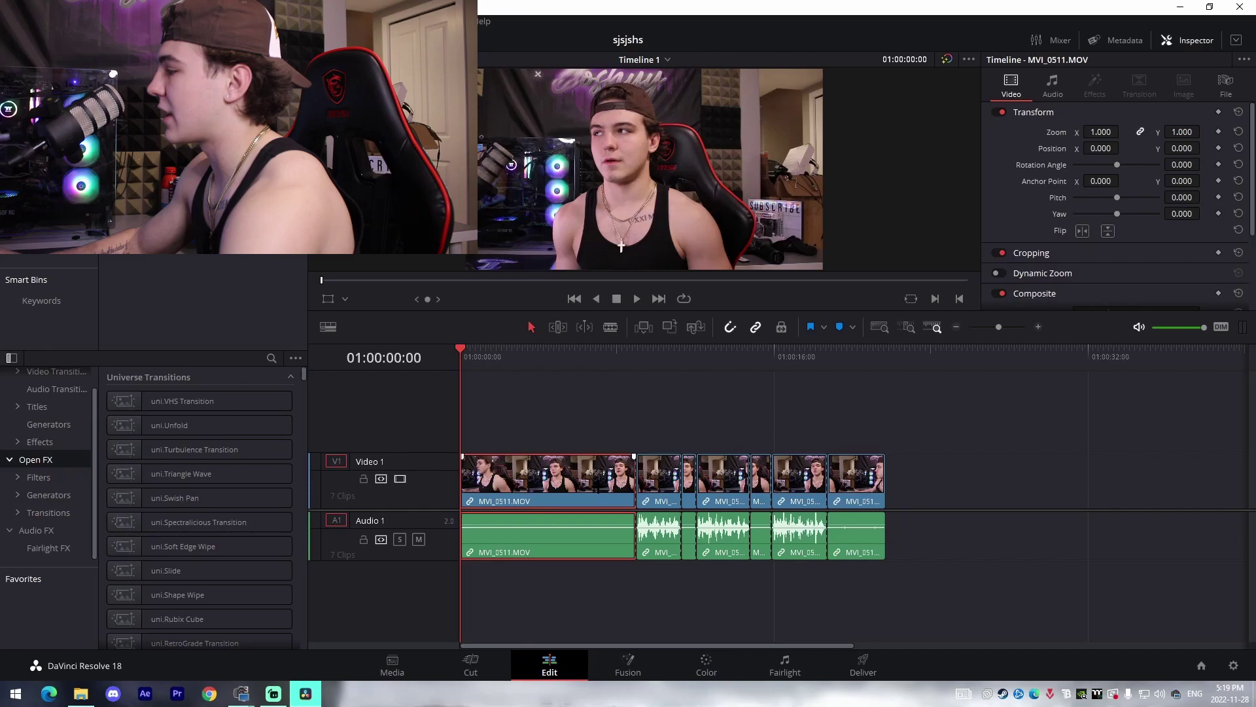
pyautogui.press('BackSpace')
pyautogui.hotkey('ctrl', 'z')
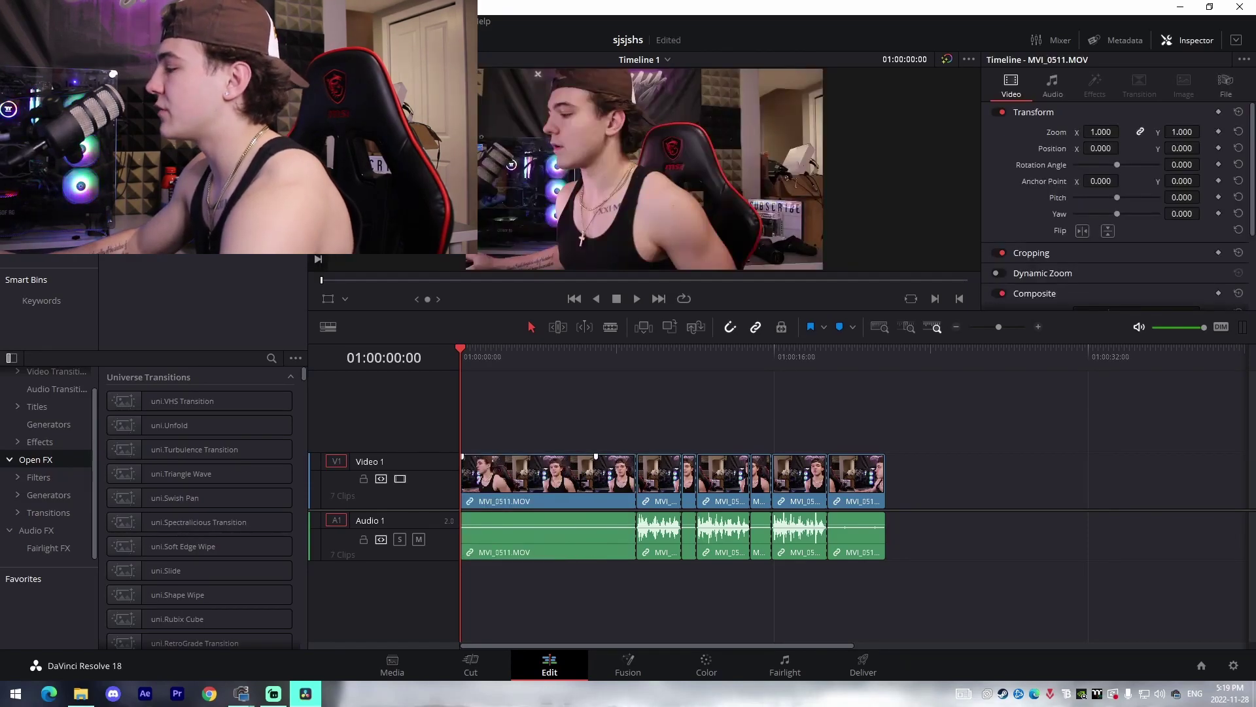
pyautogui.click(581, 480)
pyautogui.press('BackSpace')
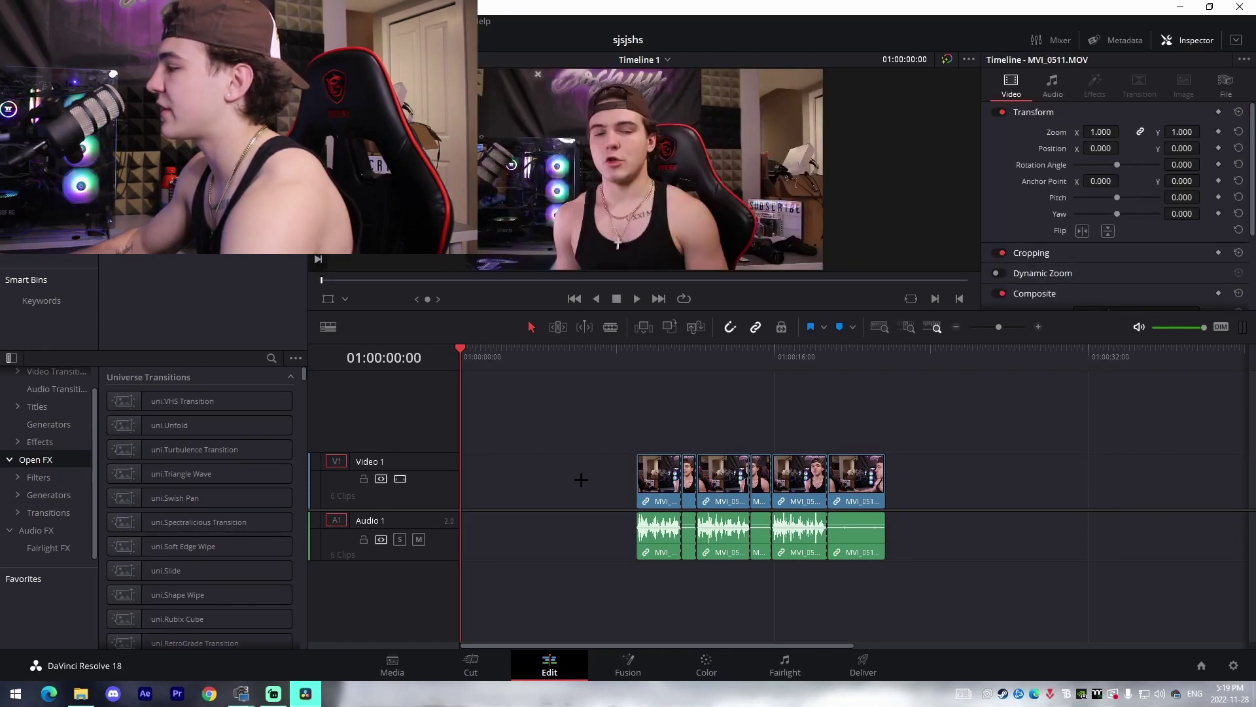
pyautogui.click(581, 478)
pyautogui.press('BackSpace')
pyautogui.click(517, 481)
pyautogui.press('Delete')
pyautogui.press('Delete')
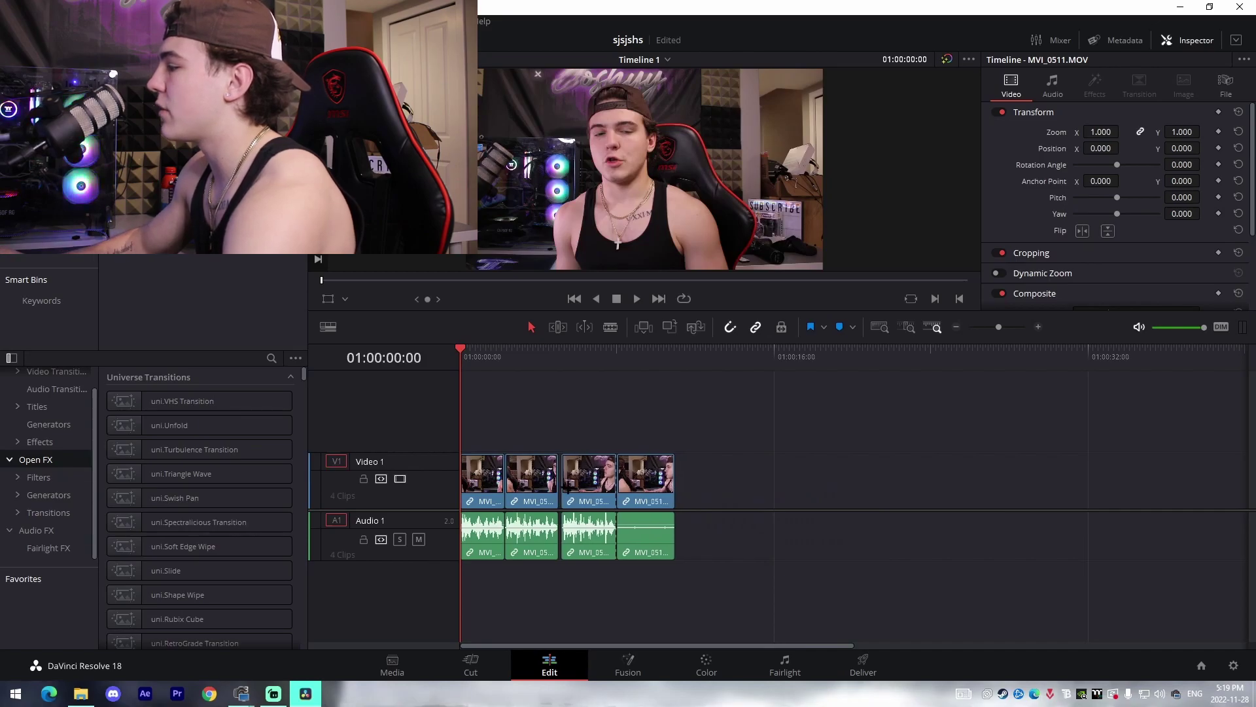
pyautogui.click(647, 485)
pyautogui.press('Delete')
# Move the middle clip up onto Video 2 and Audio 2, overlapping its neighbours, and play to check
pyautogui.scroll(3, 634, 403)
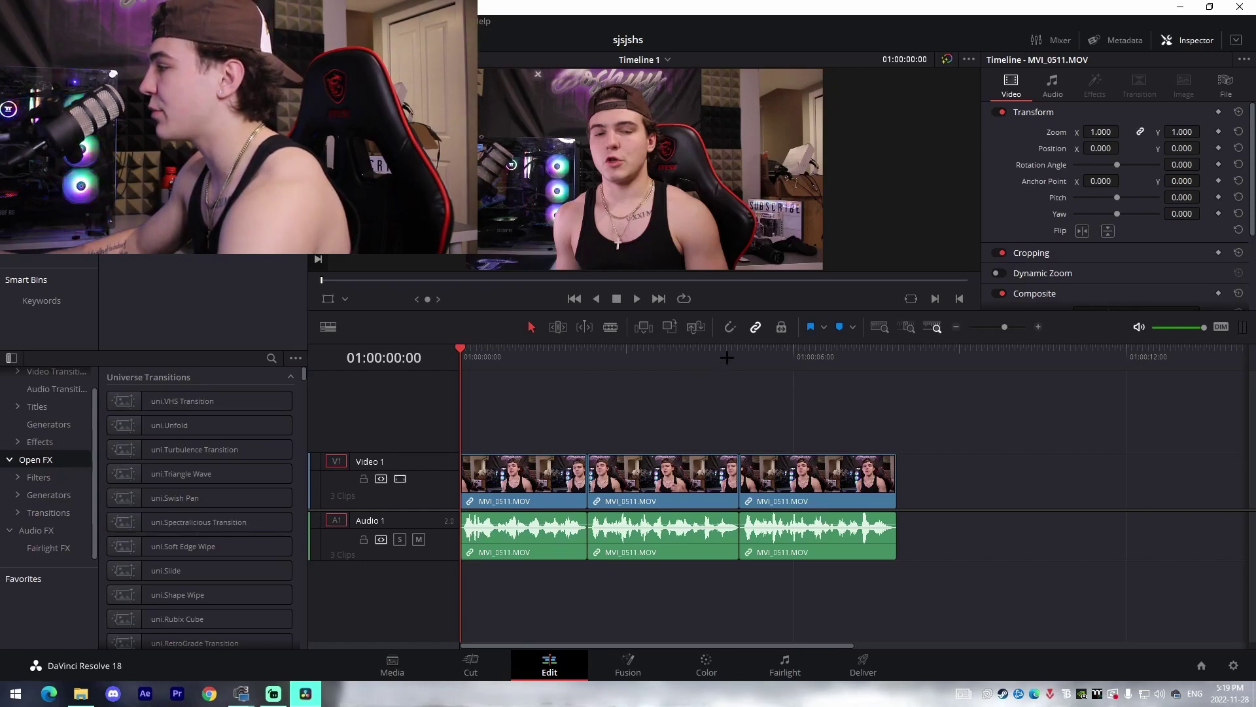
pyautogui.moveTo(652, 467); pyautogui.dragTo(638, 409)
pyautogui.press('space')
# Slide the last Video 1/Audio 1 clip earlier on the timeline
pyautogui.moveTo(1005, 326); pyautogui.dragTo(1013, 327)
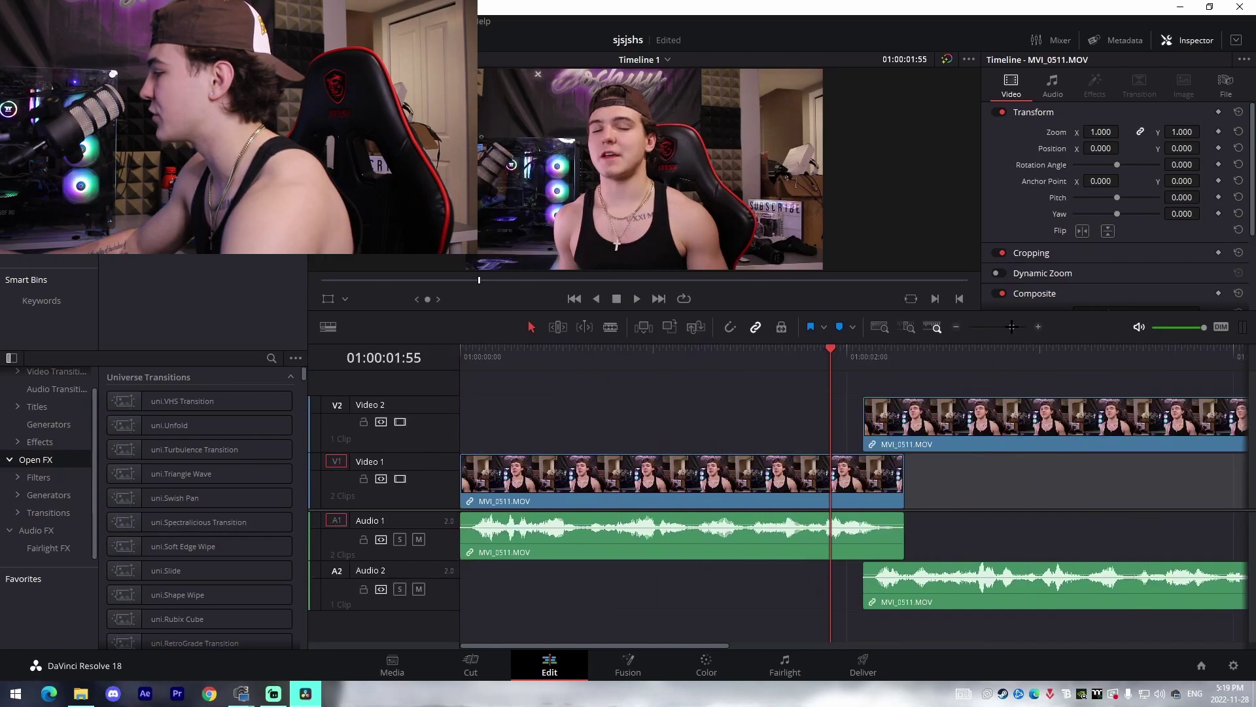
pyautogui.hotkey('ctrl', '-')
pyautogui.moveTo(870, 471); pyautogui.dragTo(842, 473)
pyautogui.click(856, 572)
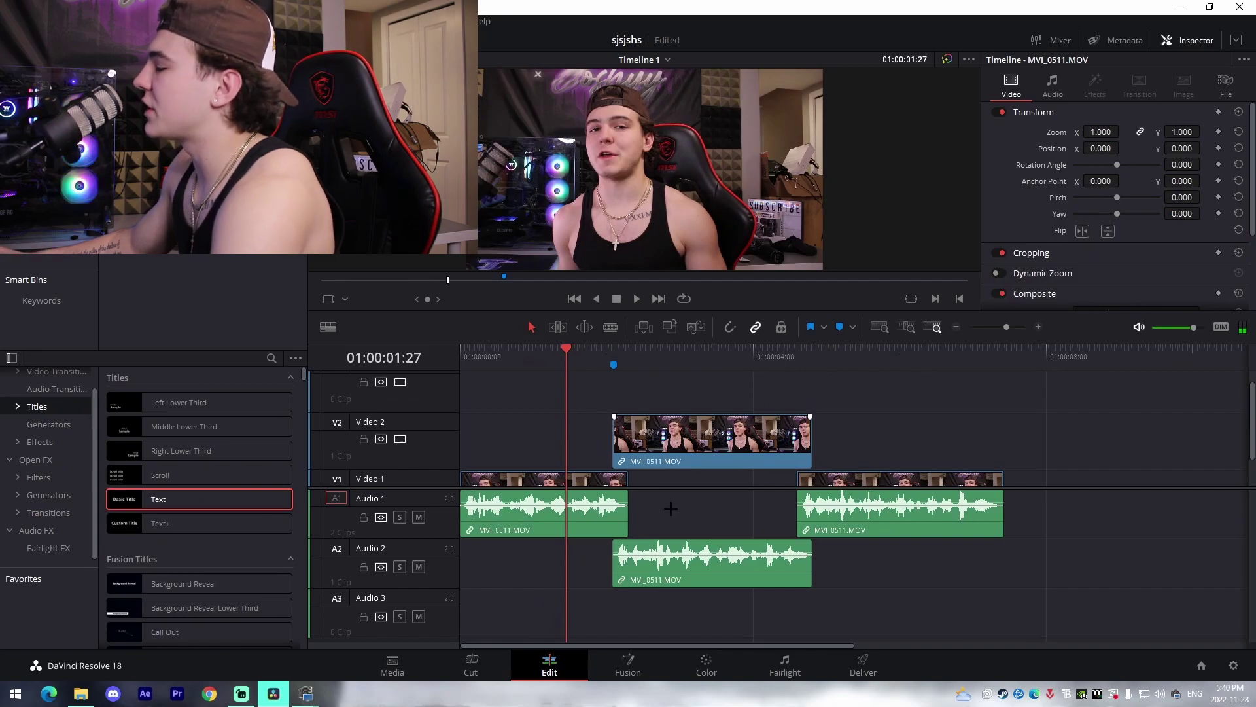
# Play back the edit to review the overlapping clips
pyautogui.scroll(-2, 631, 467)
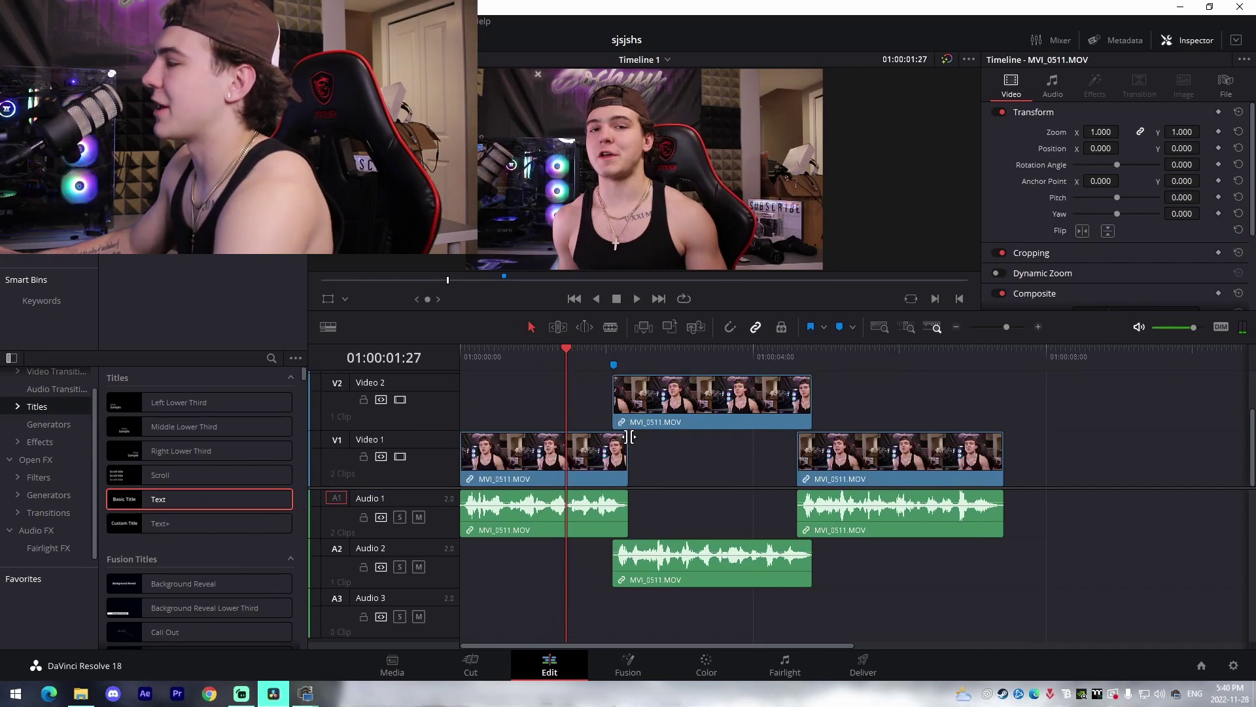
pyautogui.press('space')
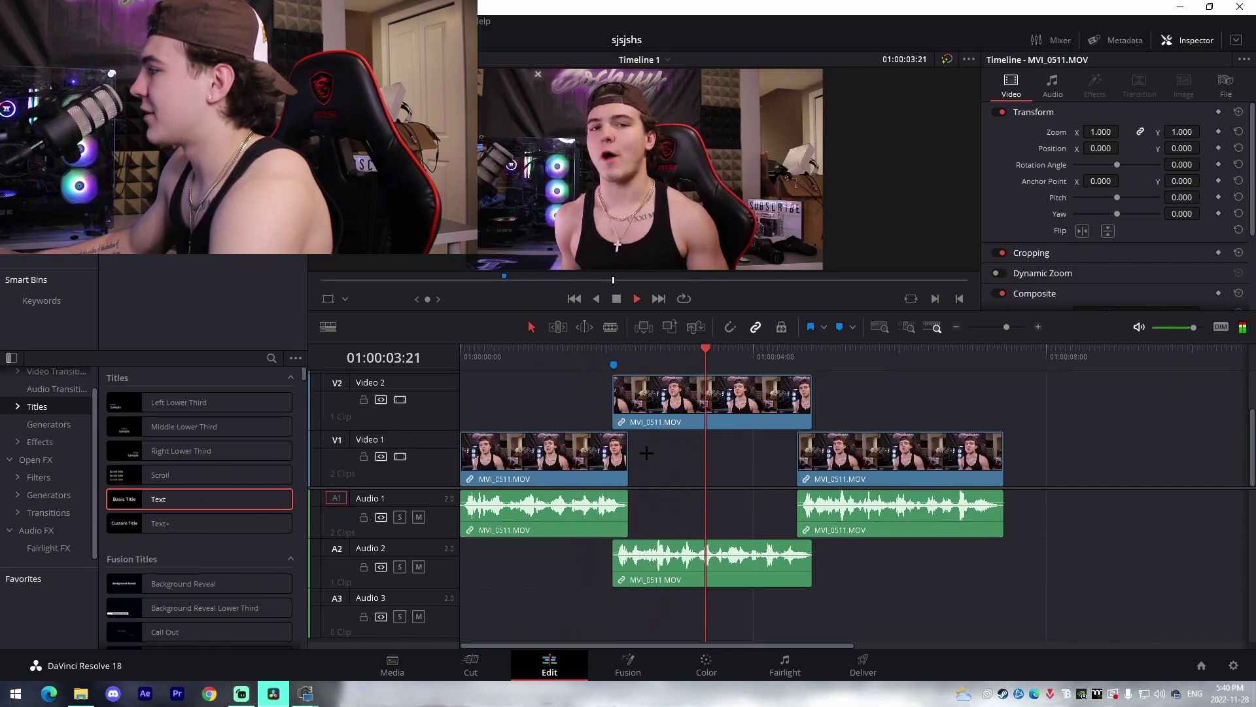
pyautogui.press('space')
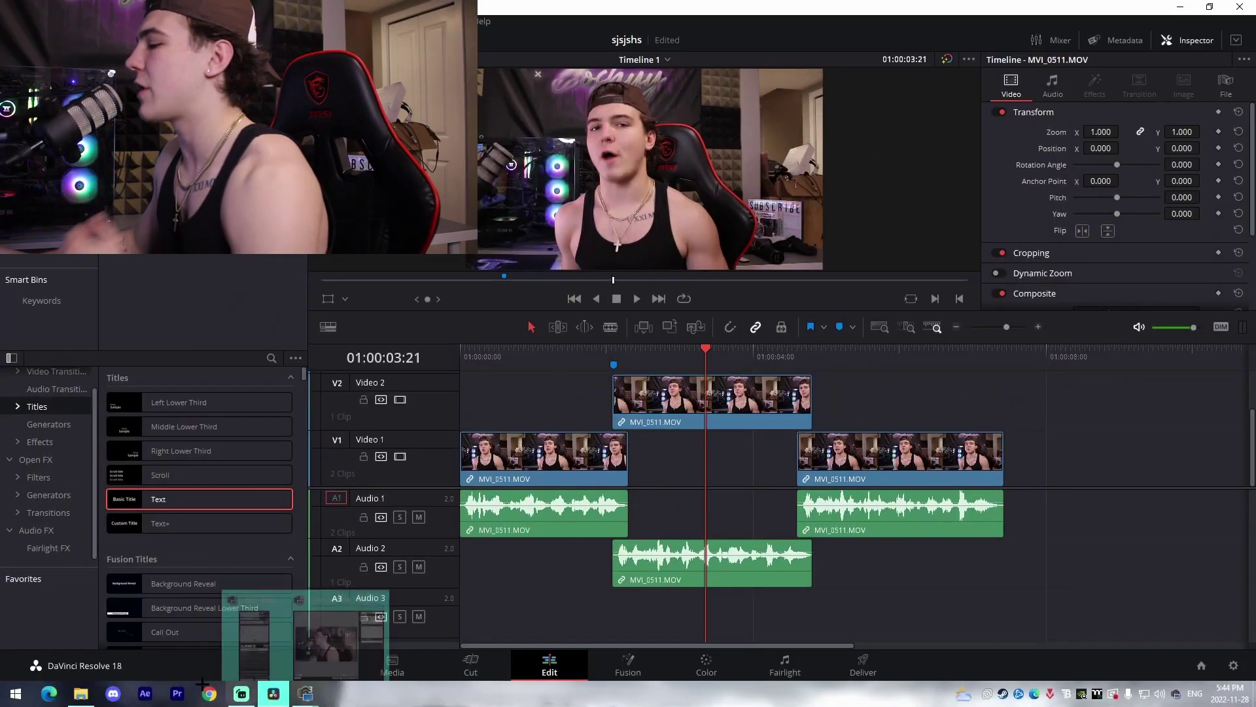
# Open E:\Music\Background Music\NewTutorials and drag a y2mate beat toward the Resolve timeline
pyautogui.click(80, 693)
pyautogui.scroll(-3, 435, 347)
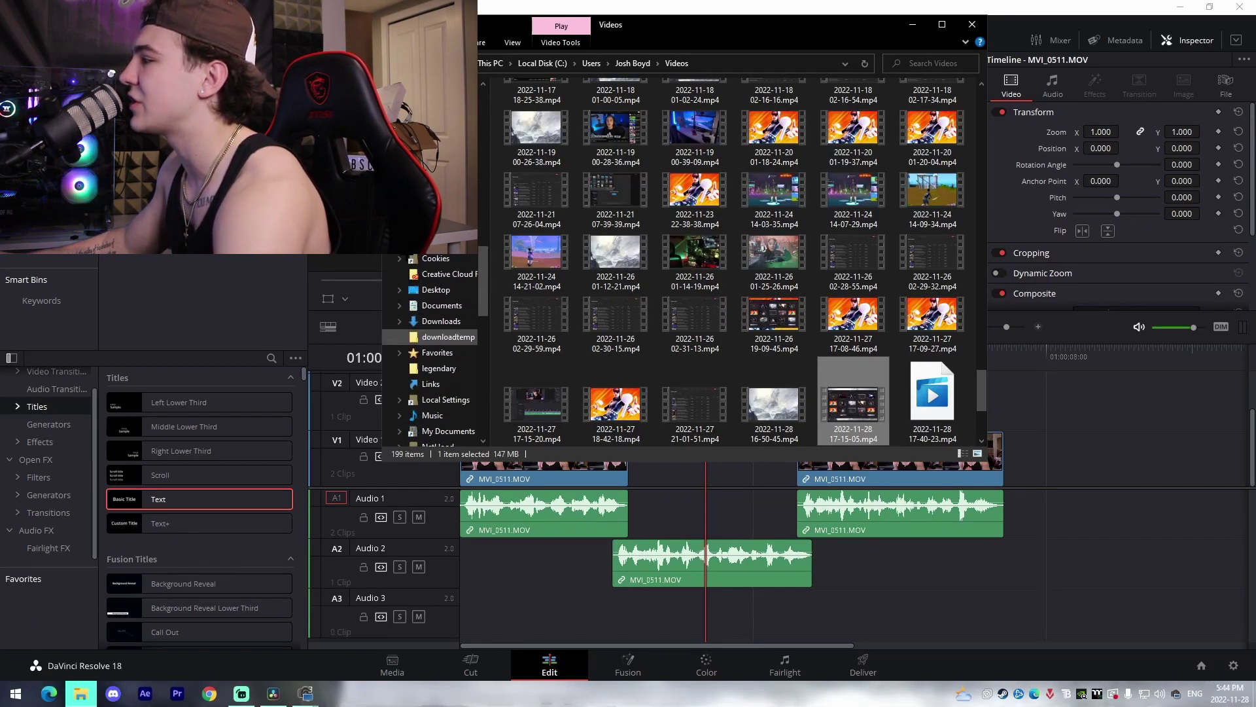
pyautogui.click(445, 367)
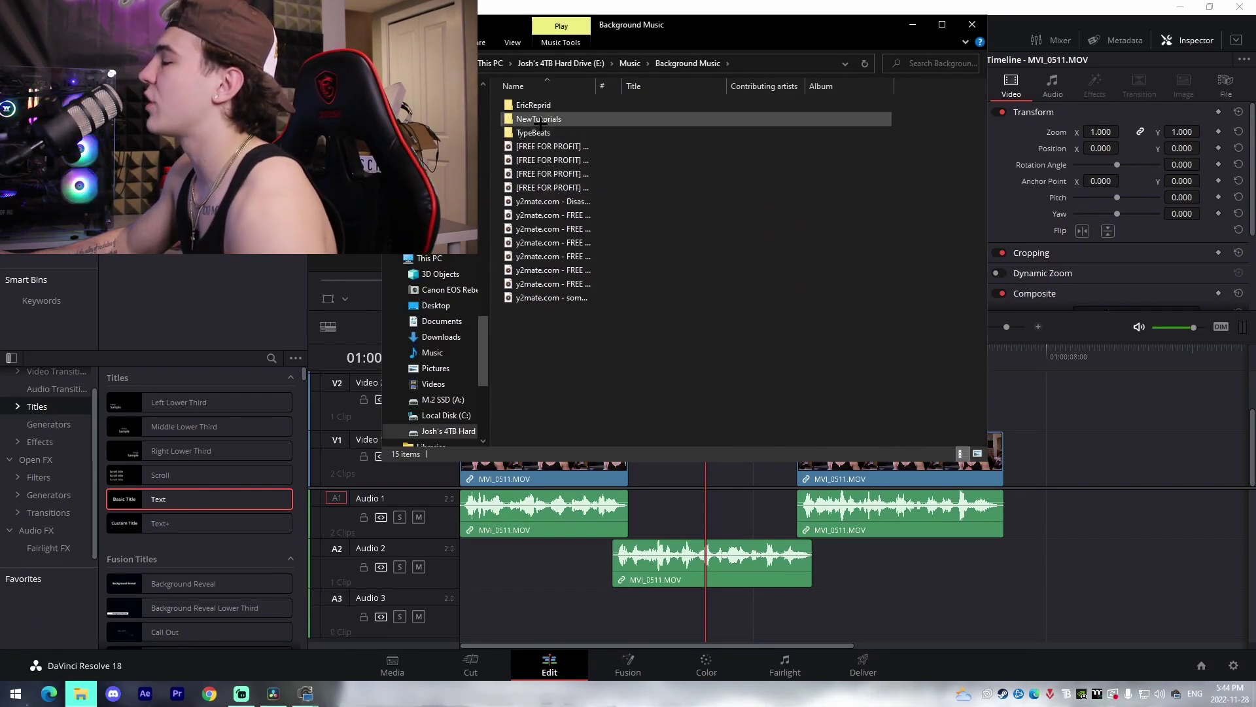
pyautogui.doubleClick(538, 118)
pyautogui.moveTo(553, 160); pyautogui.dragTo(273, 692)
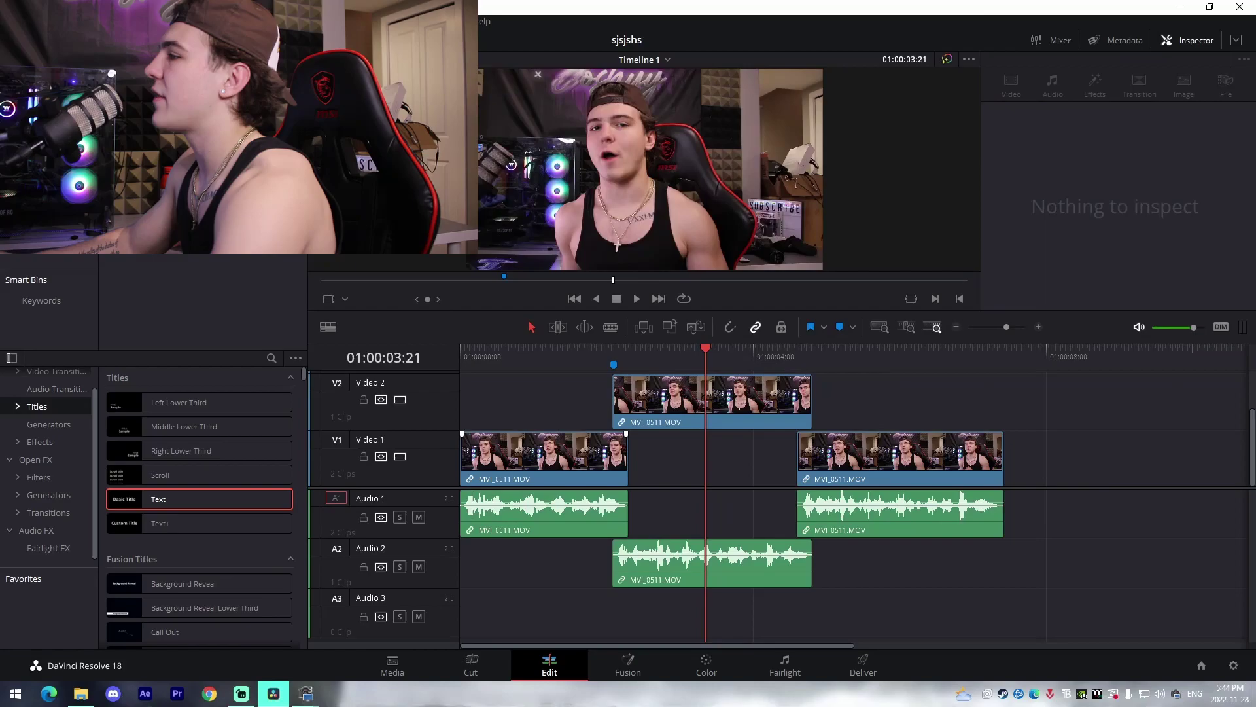
# Place the y2mate beat on Audio 3, aligned to the timeline start
pyautogui.moveTo(589, 563); pyautogui.dragTo(572, 616)
pyautogui.moveTo(530, 354); pyautogui.dragTo(542, 375)
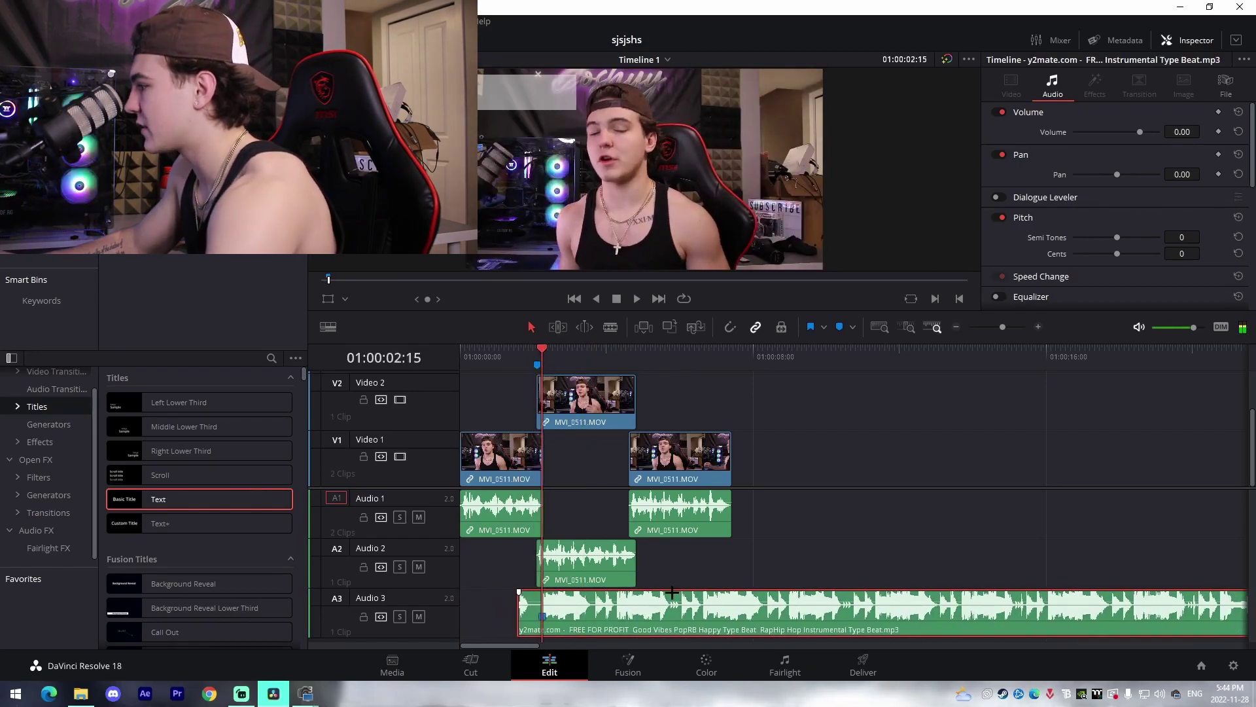
pyautogui.click(615, 578)
pyautogui.moveTo(629, 605); pyautogui.dragTo(701, 605)
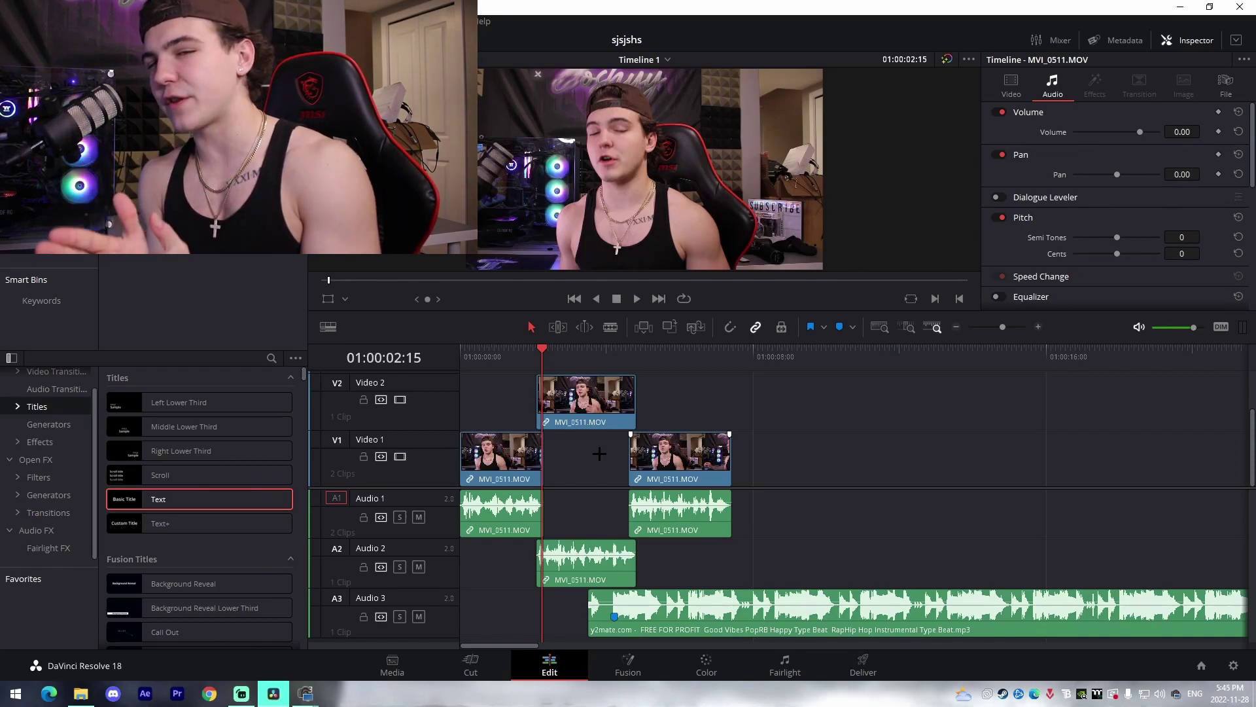
pyautogui.click(535, 360)
pyautogui.click(583, 477)
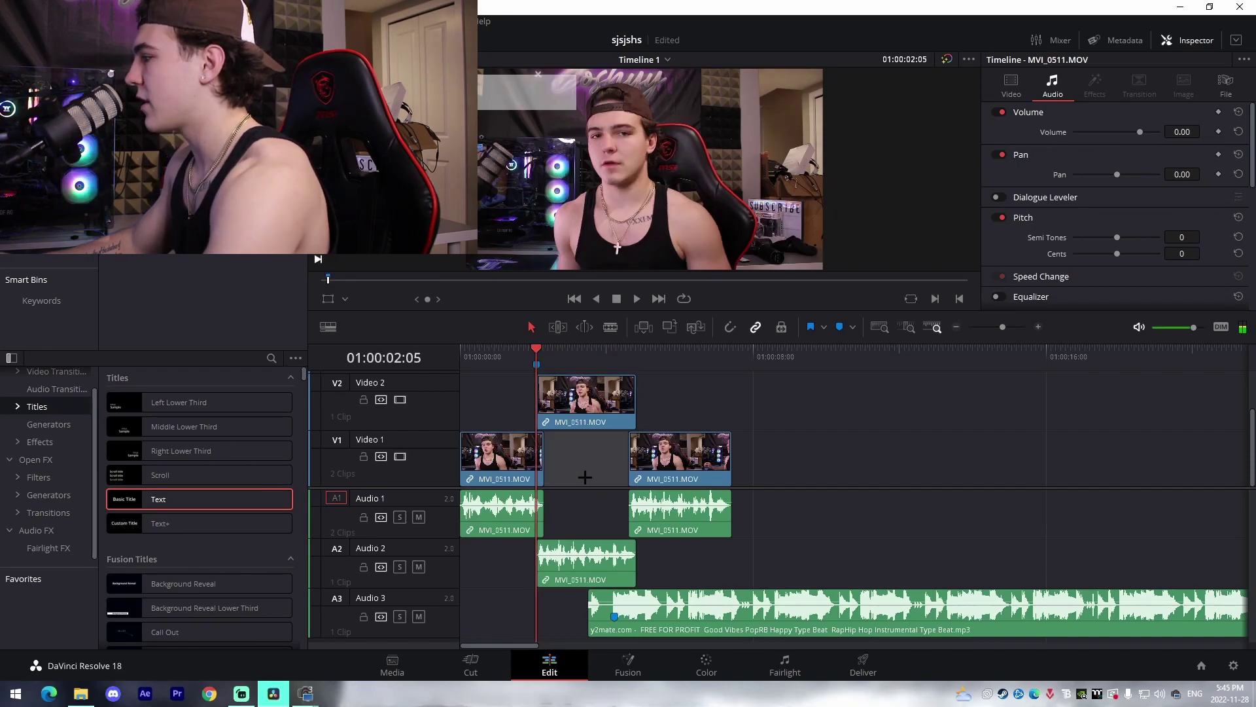
pyautogui.moveTo(684, 615); pyautogui.dragTo(542, 617)
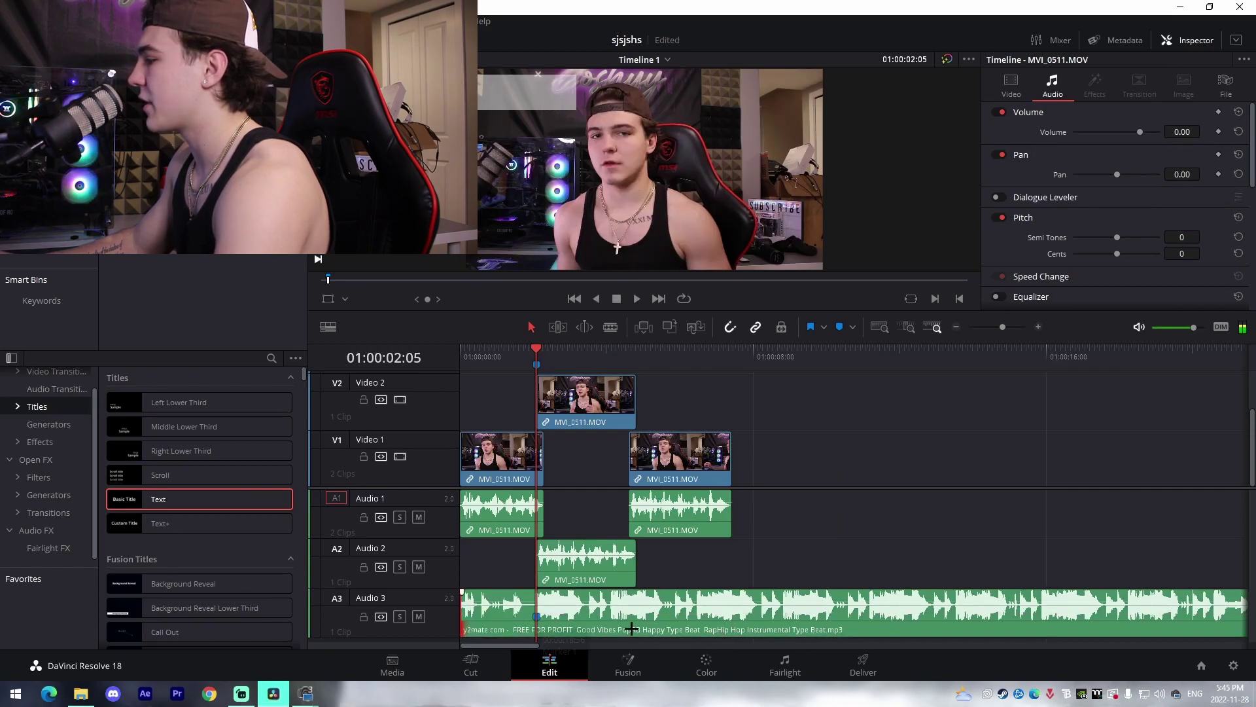
# Cut off the music's tail, lower its volume, and play the mix from the start
pyautogui.press('a')
pyautogui.click(814, 606)
pyautogui.press('Delete')
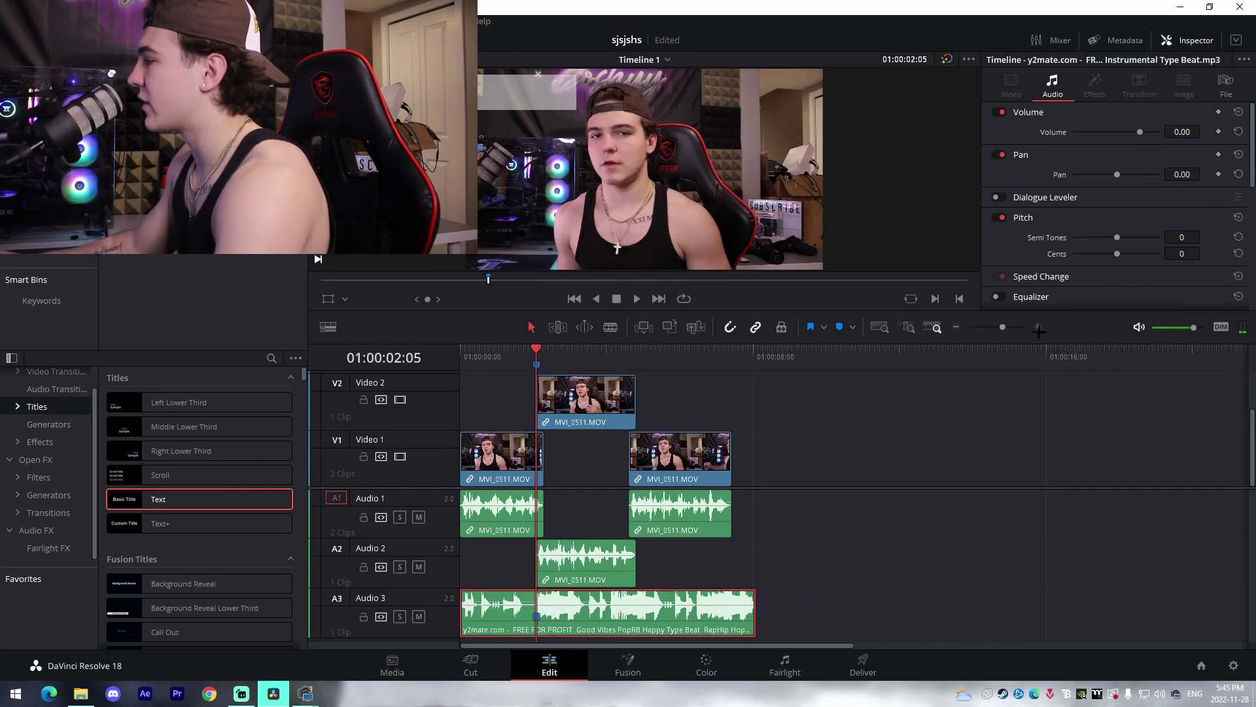
pyautogui.moveTo(640, 603); pyautogui.dragTo(641, 615)
pyautogui.click(818, 580)
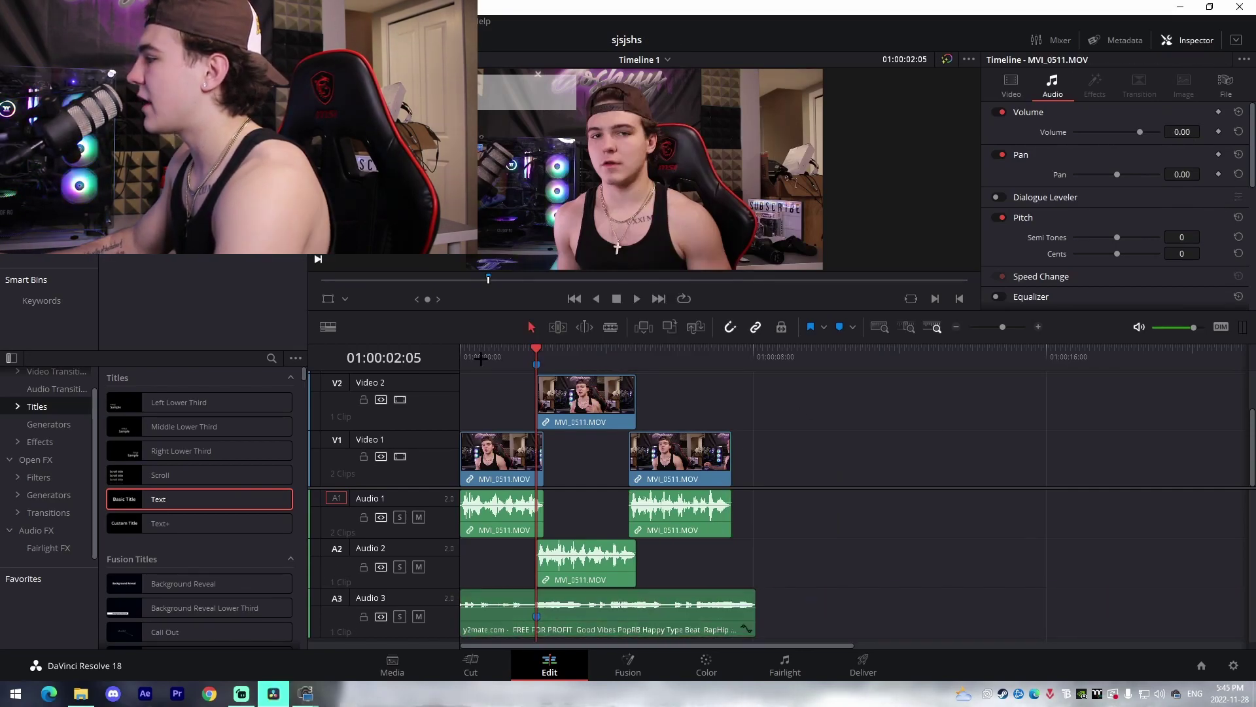
pyautogui.press('Home')
pyautogui.press('space')
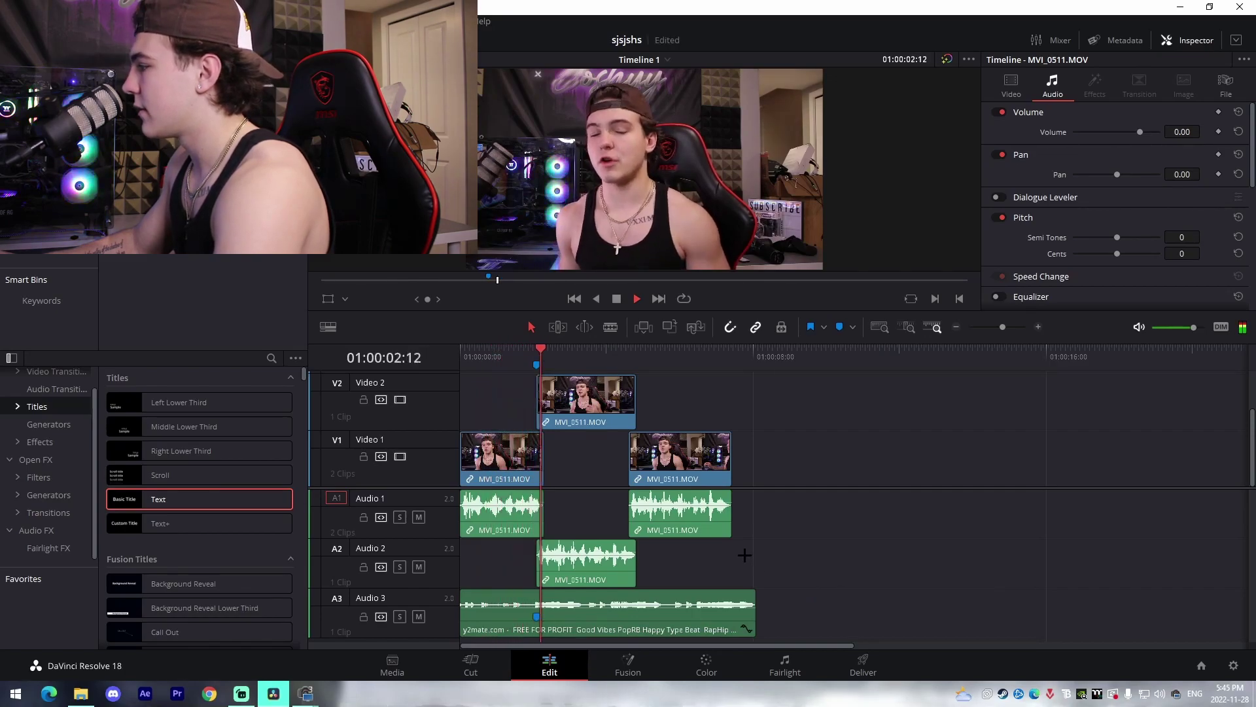
pyautogui.press('space')
# Save the project with Ctrl+S
pyautogui.hotkey('ctrl', 's')
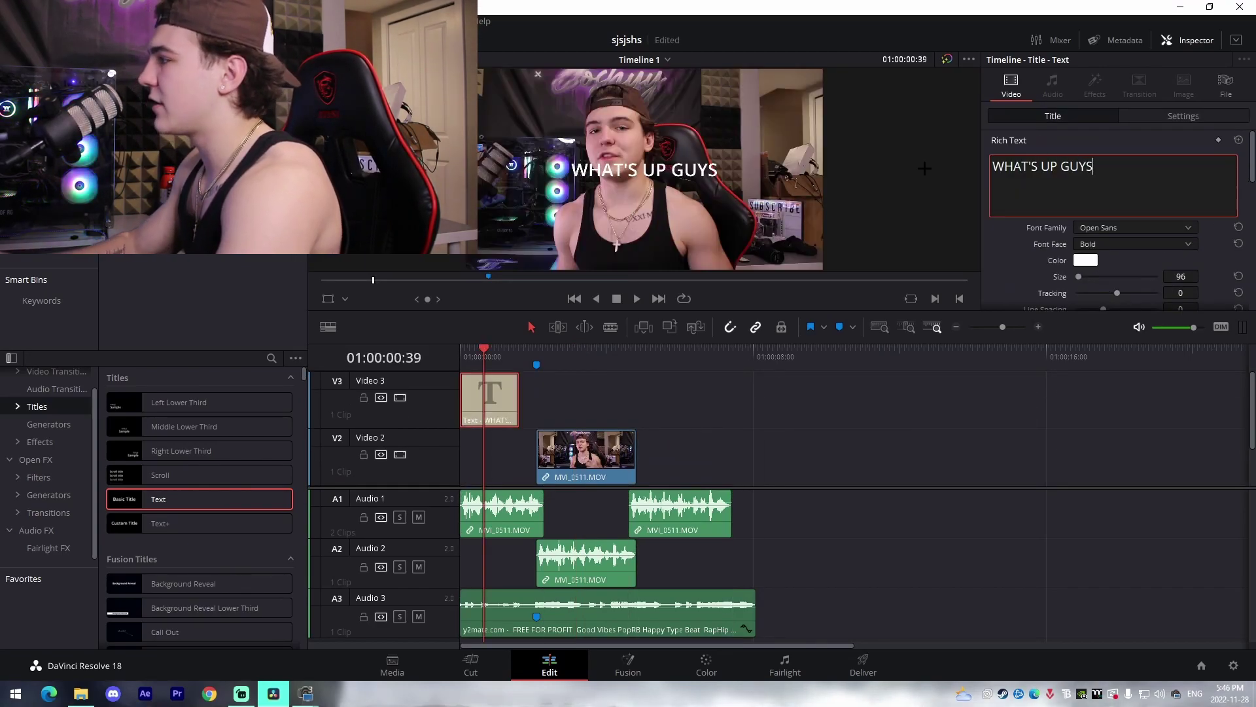
# Change the WHAT'S UP GUYS title font to Mont Heavy DEMO
pyautogui.click(1135, 227)
pyautogui.scroll(15, 1141, 355)
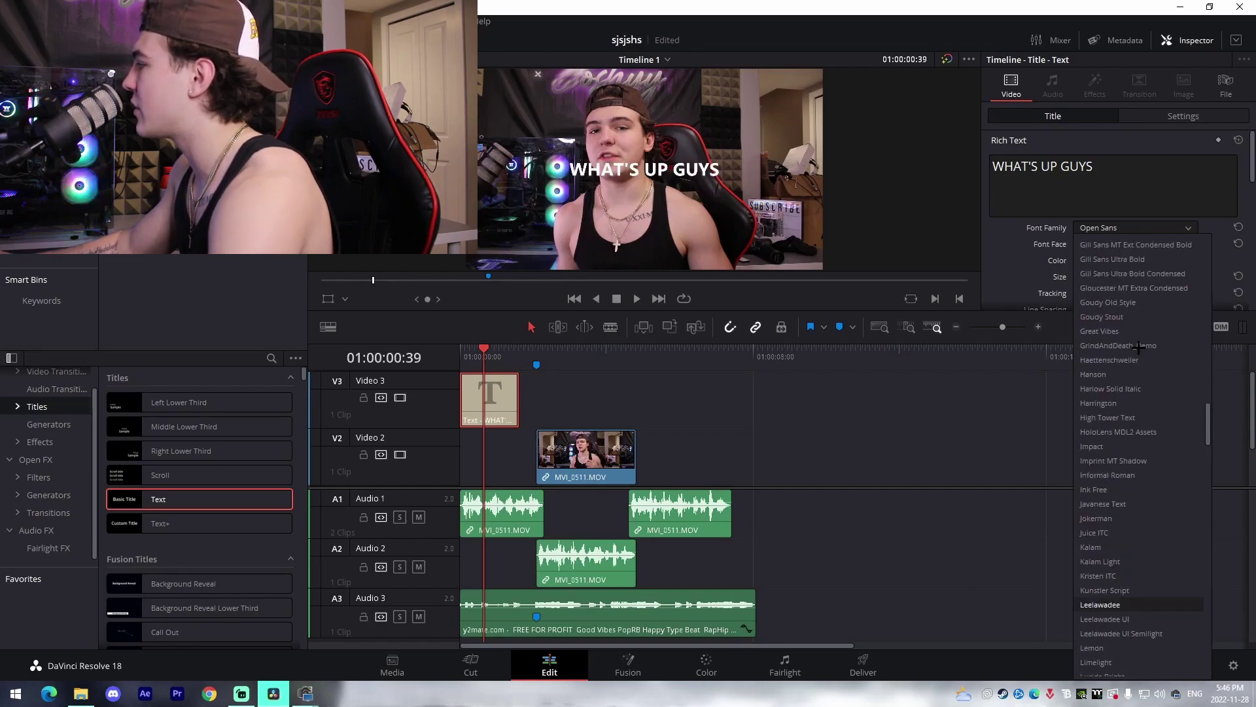
pyautogui.scroll(10, 1141, 355)
pyautogui.scroll(6, 1113, 350)
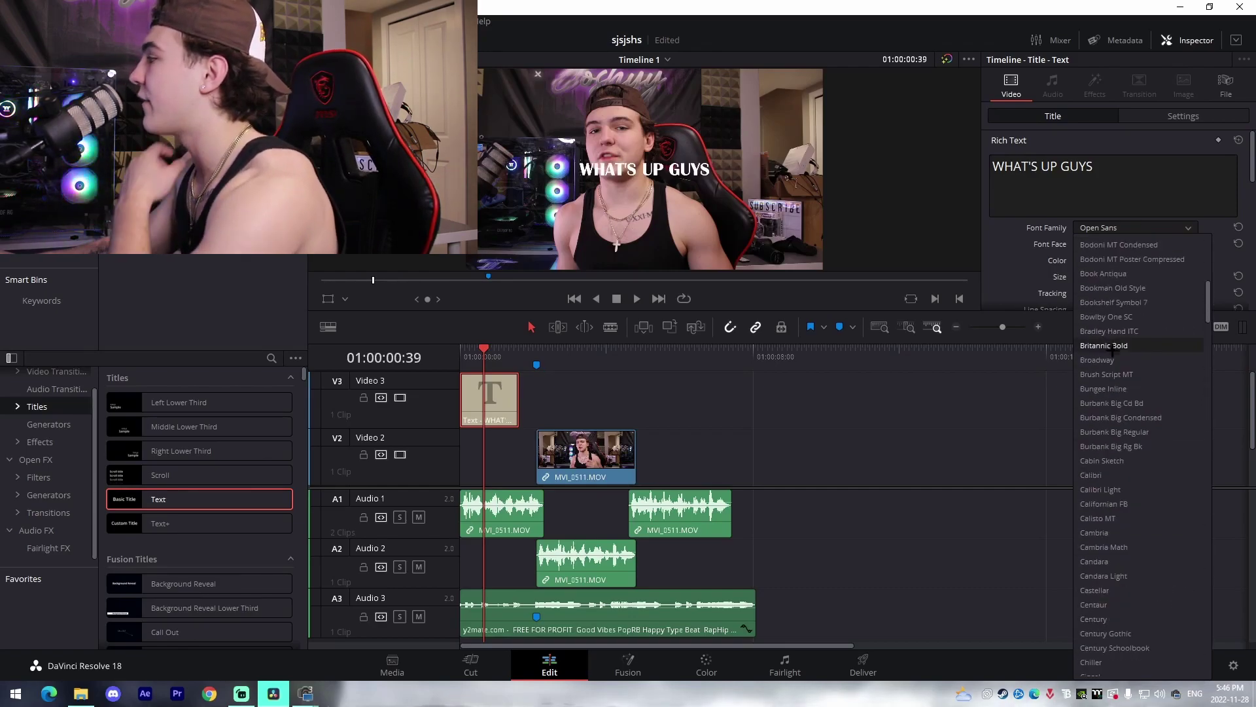
pyautogui.scroll(-20, 1141, 302)
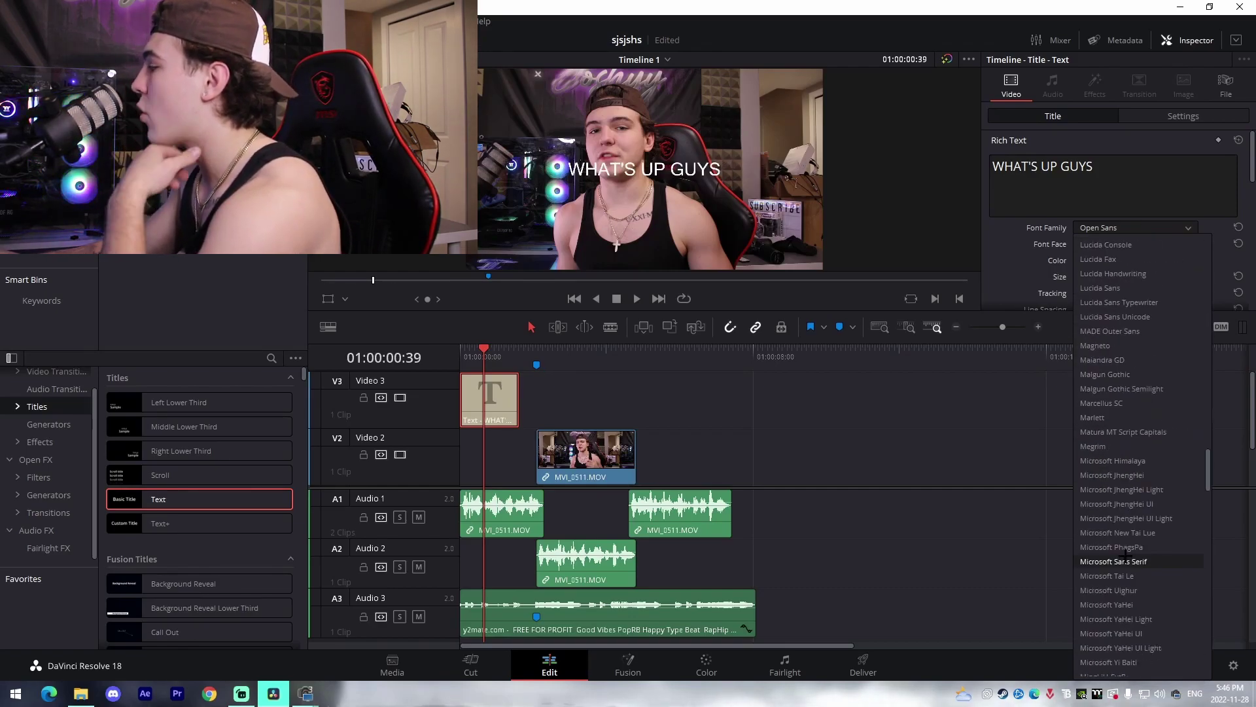
pyautogui.scroll(-1, 1105, 493)
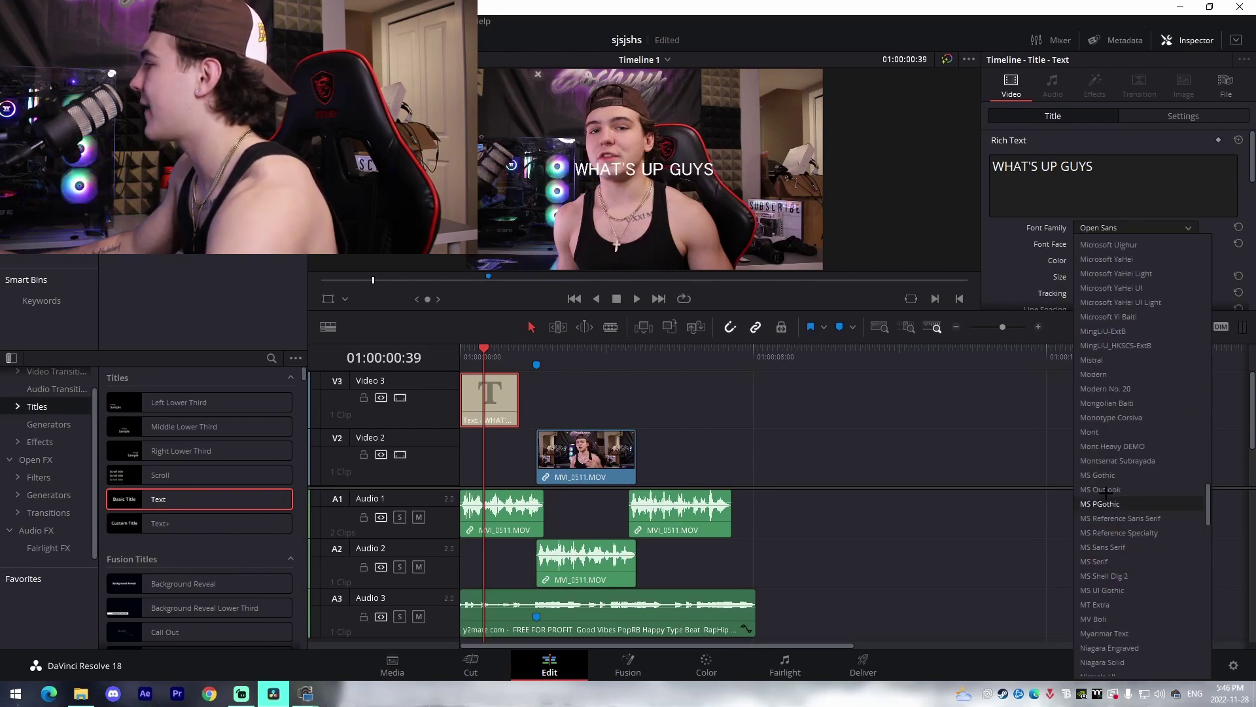
pyautogui.click(1111, 447)
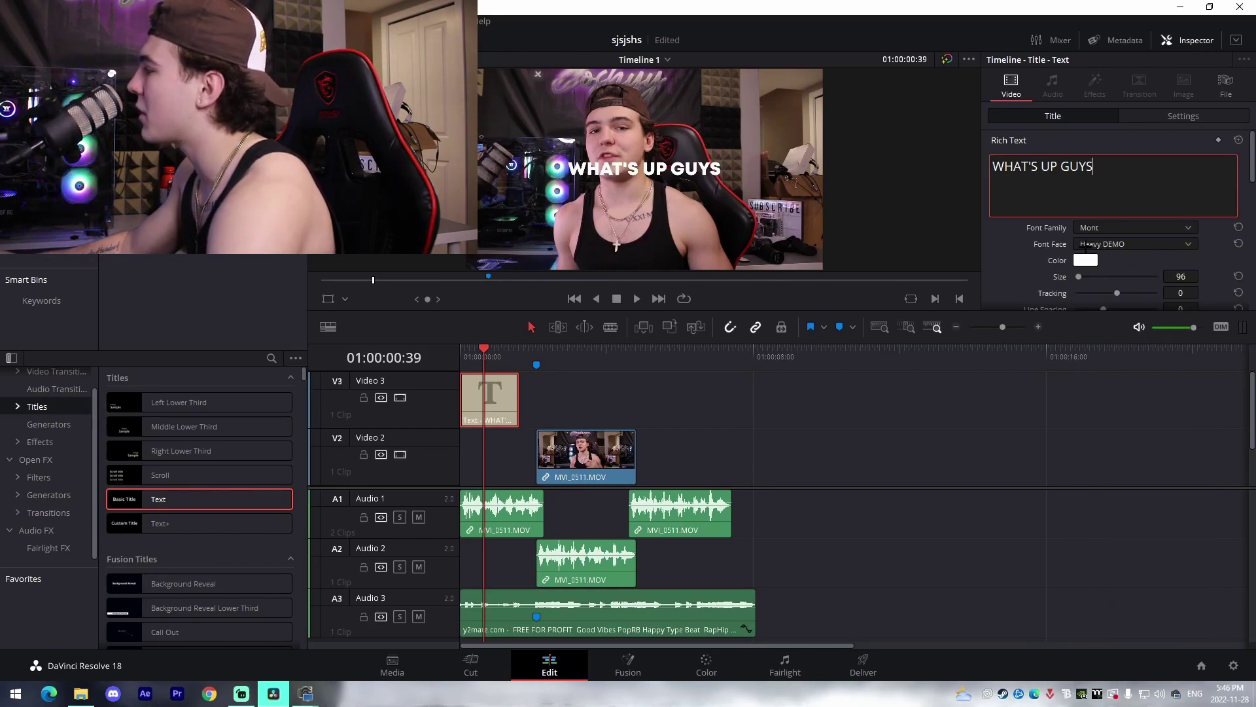
# Colour the title text bright yellow (#fff700)
pyautogui.click(1081, 261)
pyautogui.moveTo(693, 248); pyautogui.dragTo(722, 218)
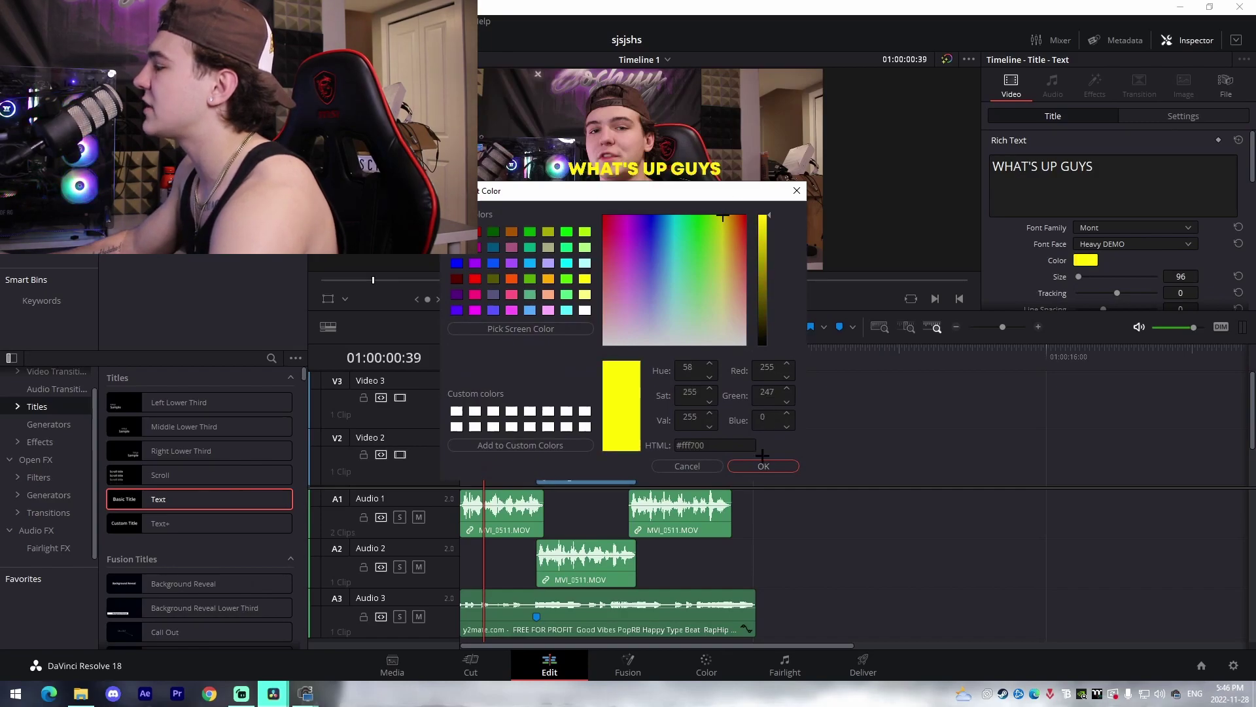
pyautogui.click(763, 465)
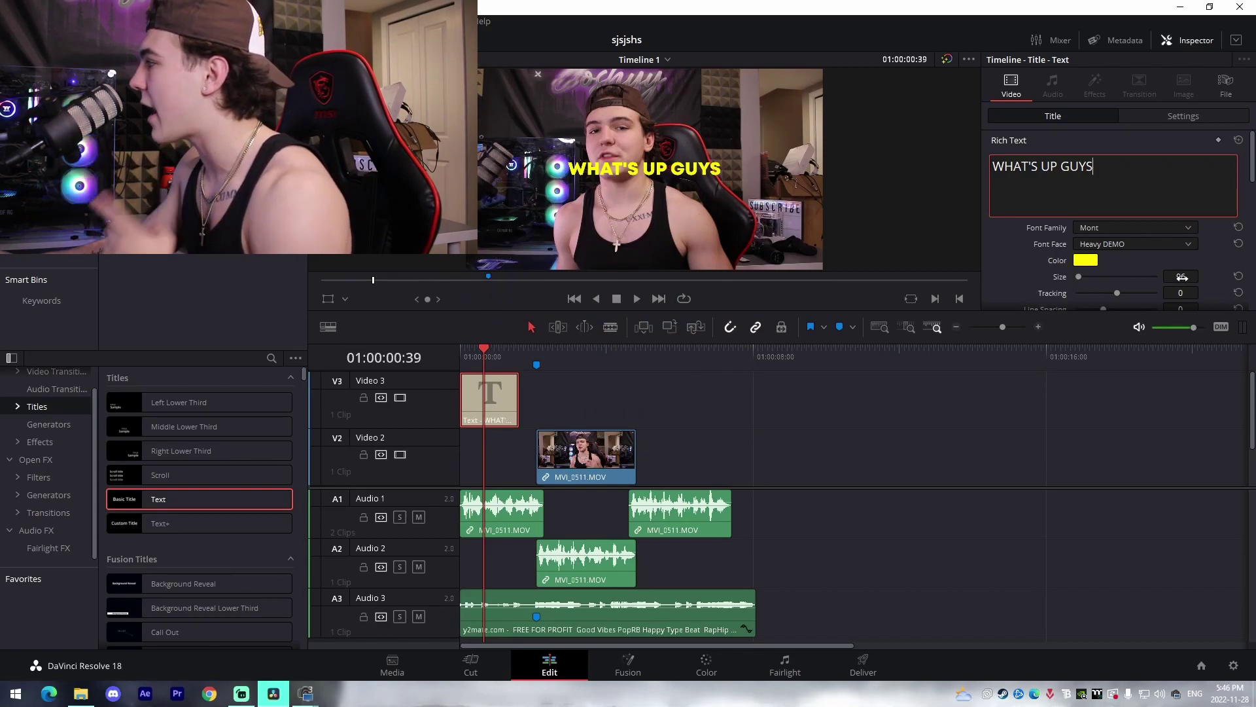
# Enlarge the title to size 111 and give it a size-3 dark stroke
pyautogui.moveTo(1182, 277); pyautogui.dragTo(1230, 277)
pyautogui.click(972, 460)
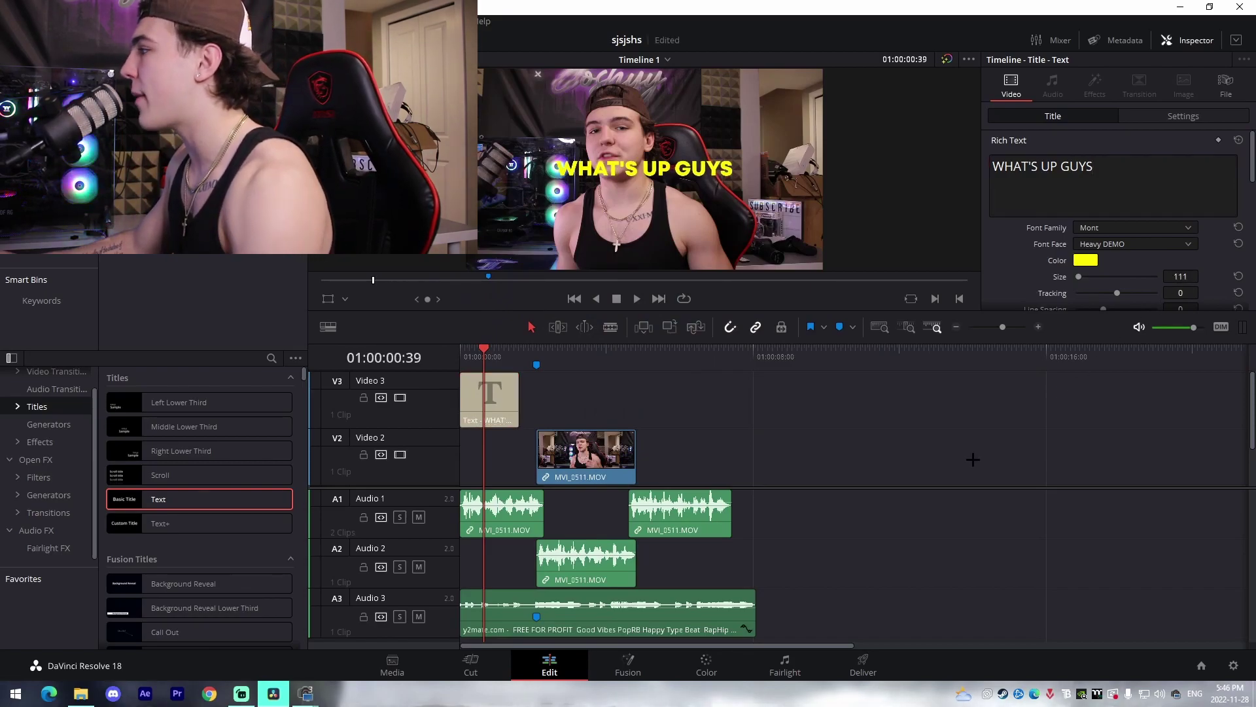
pyautogui.scroll(-5, 1156, 298)
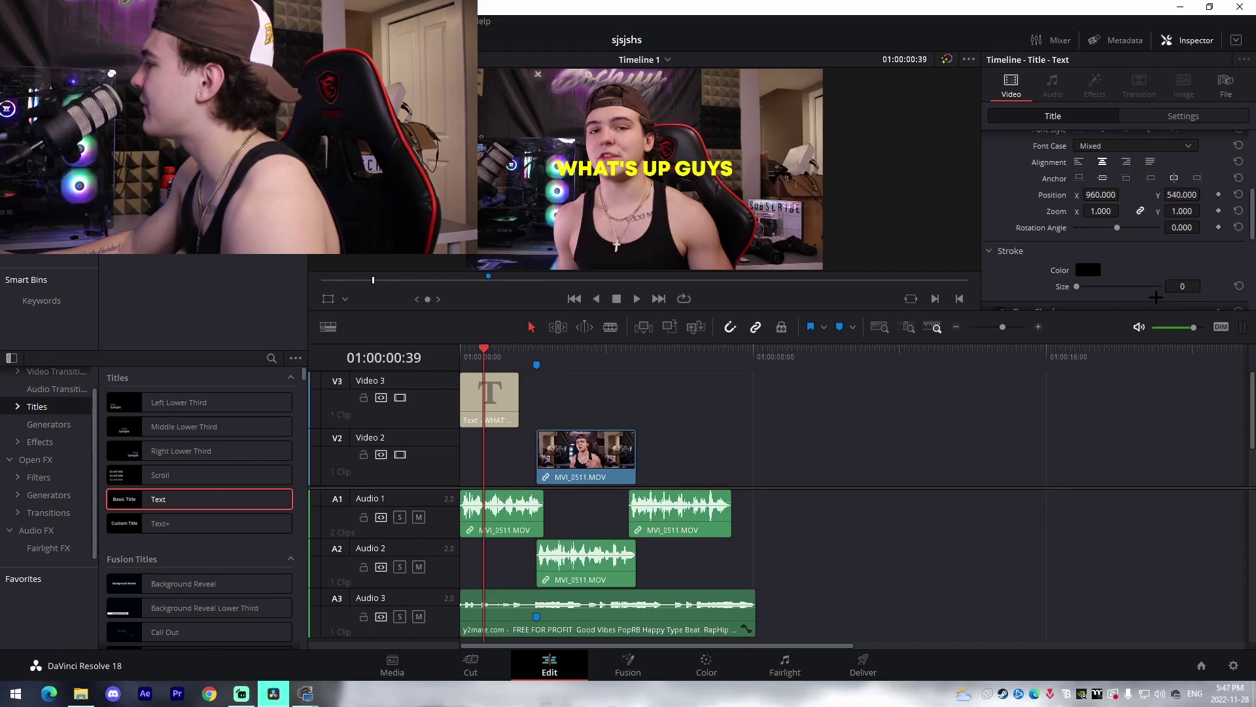
pyautogui.moveTo(1179, 286); pyautogui.dragTo(1145, 286)
# Move the title down to Position Y -452 at the bottom of the frame
pyautogui.scroll(-2, 1110, 269)
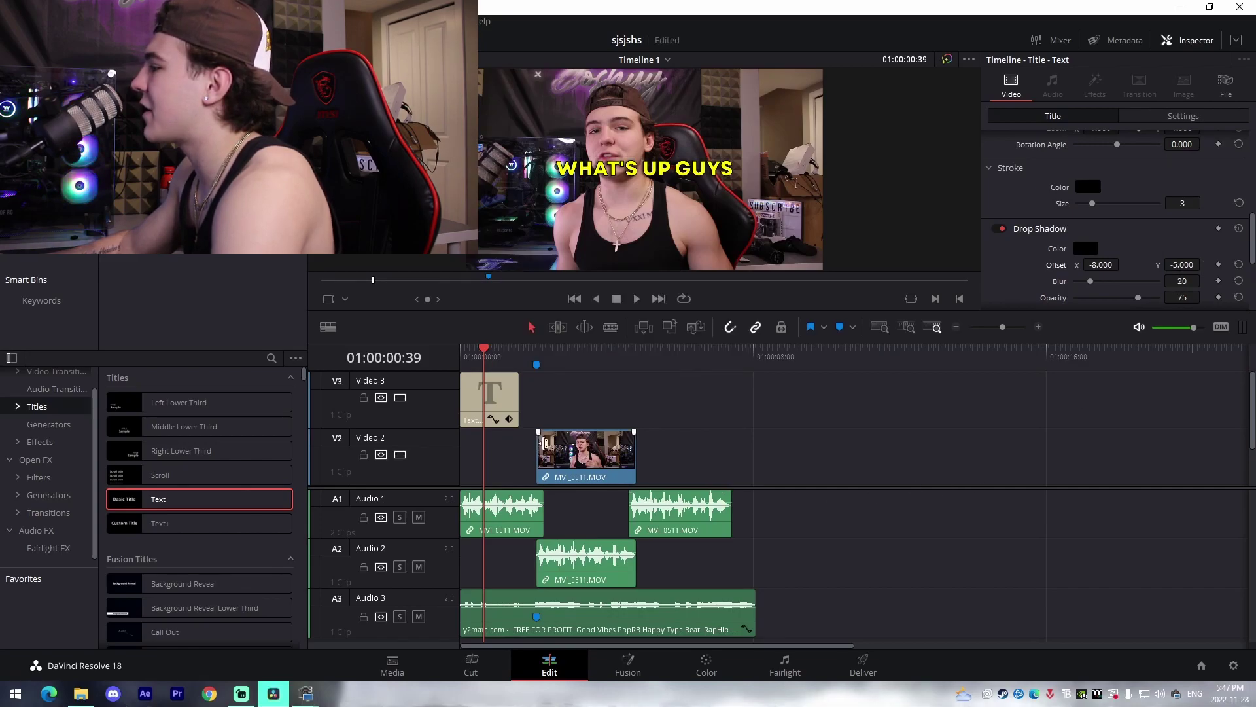
pyautogui.click(1157, 118)
pyautogui.moveTo(1189, 175); pyautogui.dragTo(947, 564)
pyautogui.click(518, 387)
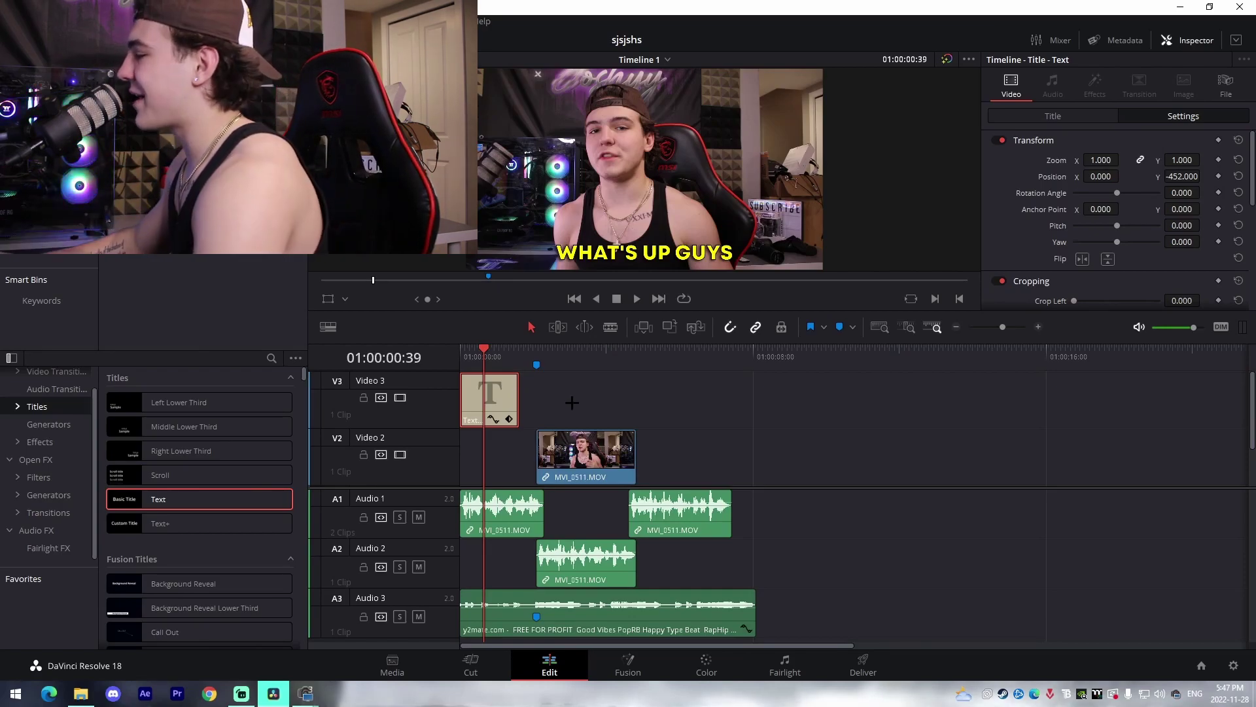
# Clear the clip selection, zoom Timeline 1 out to its full length, and return the playhead to the start
pyautogui.click(571, 446)
pyautogui.click(516, 411)
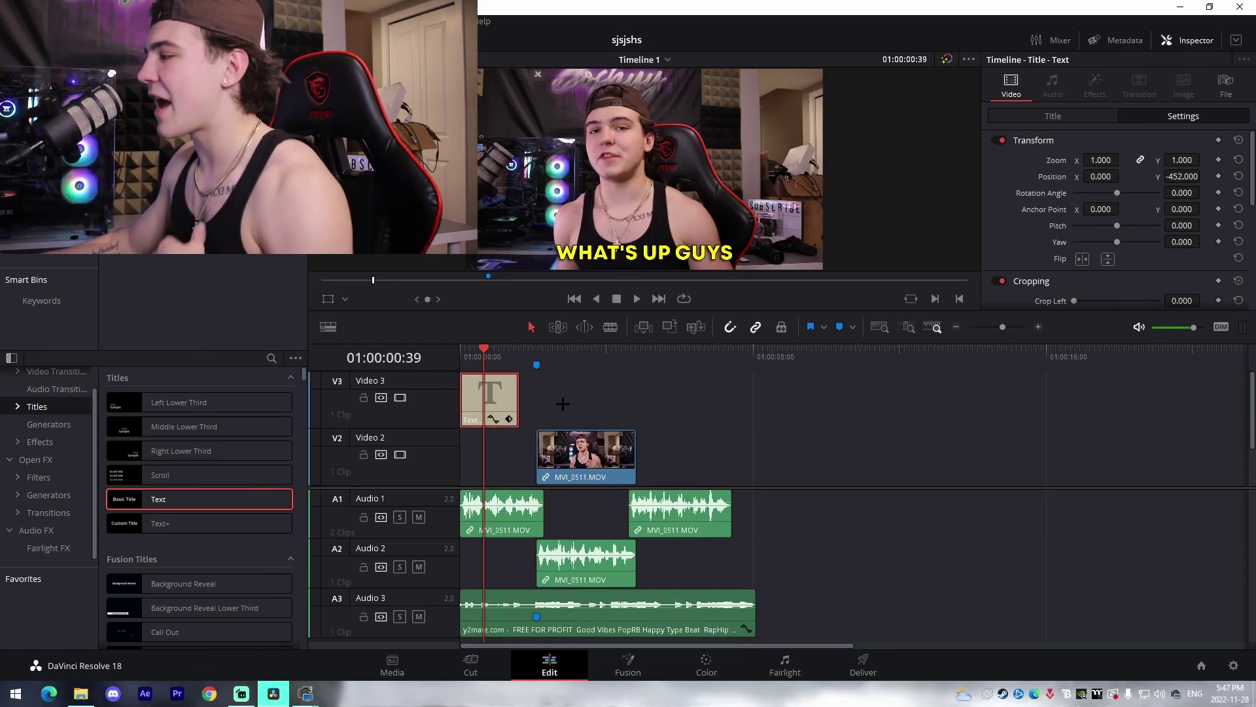
pyautogui.click(563, 404)
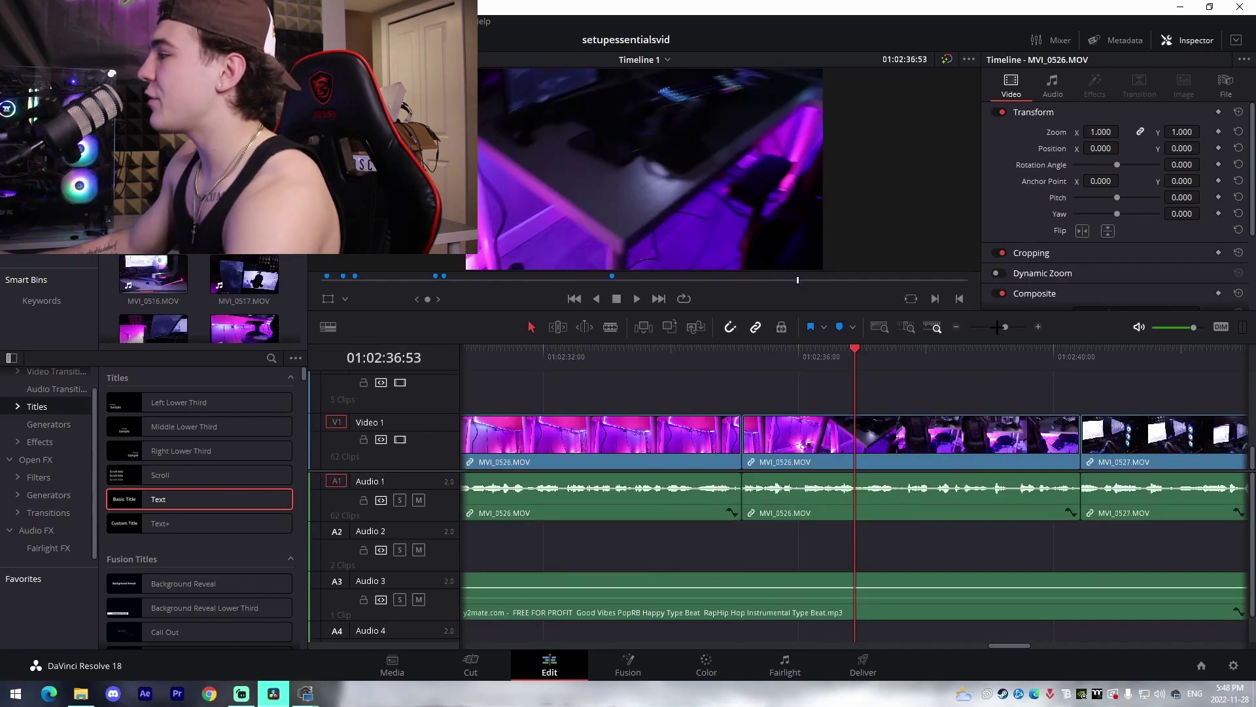
pyautogui.moveTo(1005, 327); pyautogui.dragTo(990, 327)
pyautogui.moveTo(527, 357); pyautogui.dragTo(419, 364)
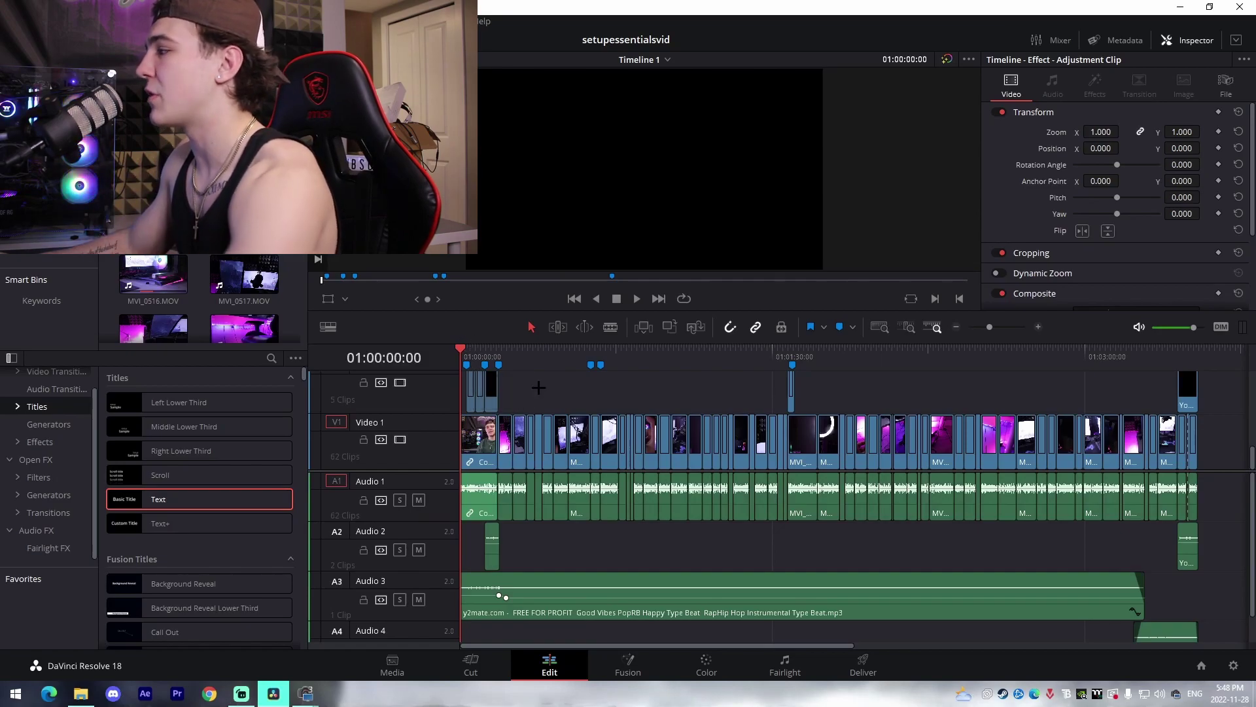
pyautogui.hotkey('ctrl', '=')
pyautogui.hotkey('ctrl', '=')
pyautogui.hotkey('ctrl', '=')
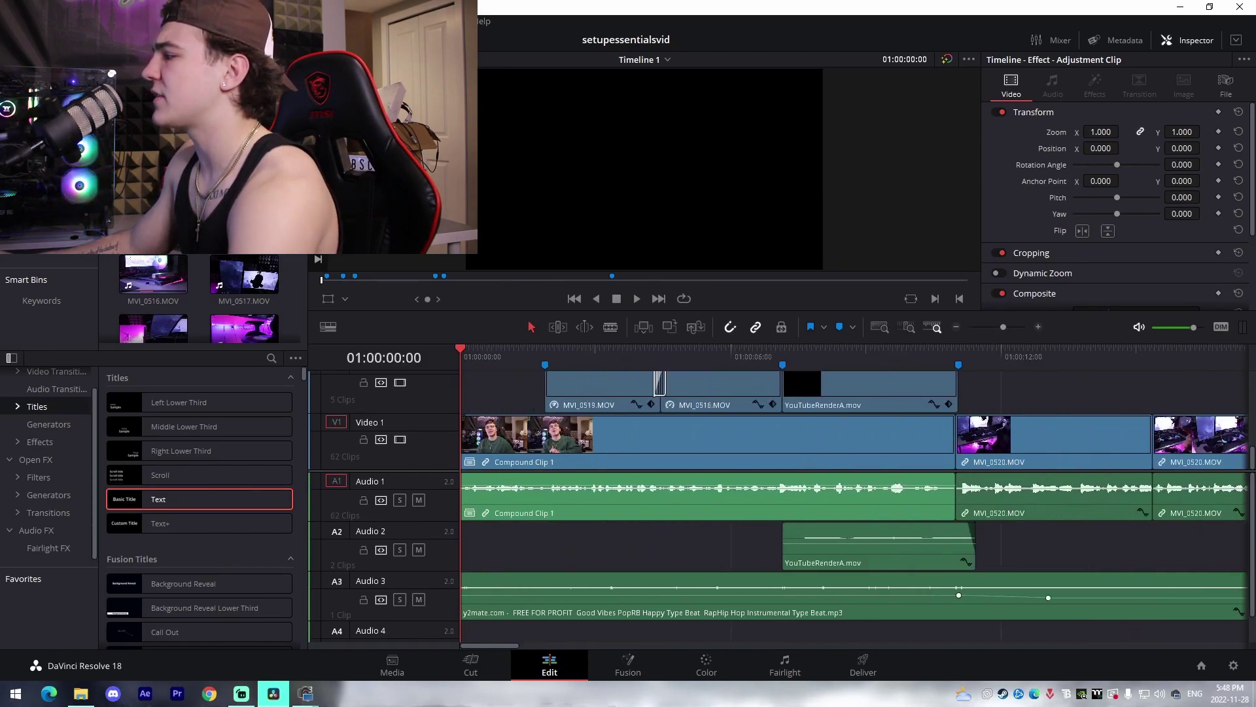
pyautogui.press('space')
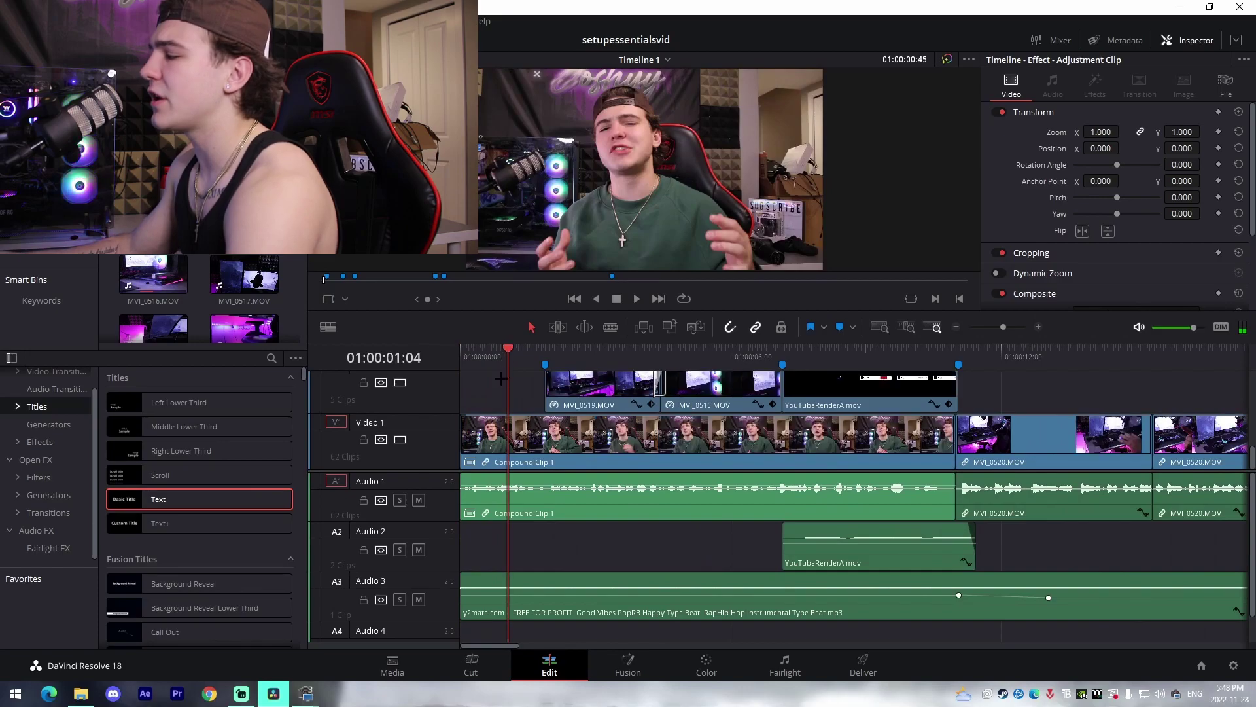
pyautogui.scroll(3, 504, 376)
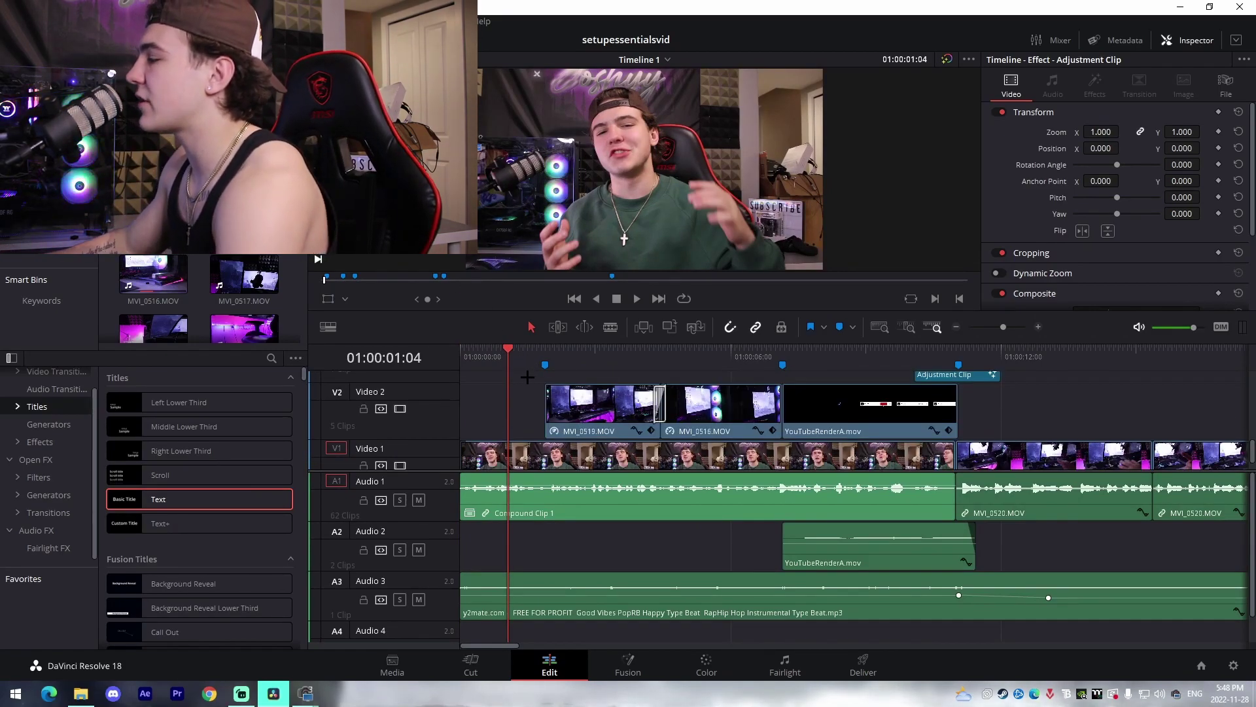
pyautogui.click(535, 354)
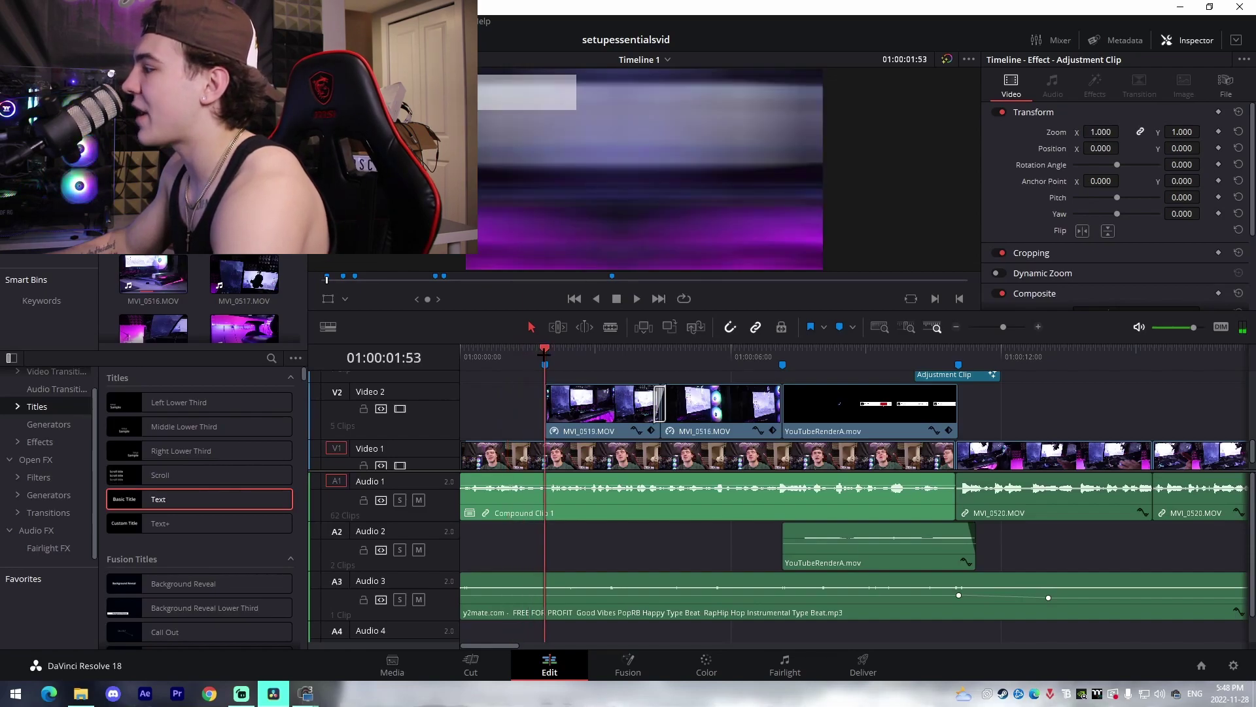
pyautogui.click(562, 359)
pyautogui.press('space')
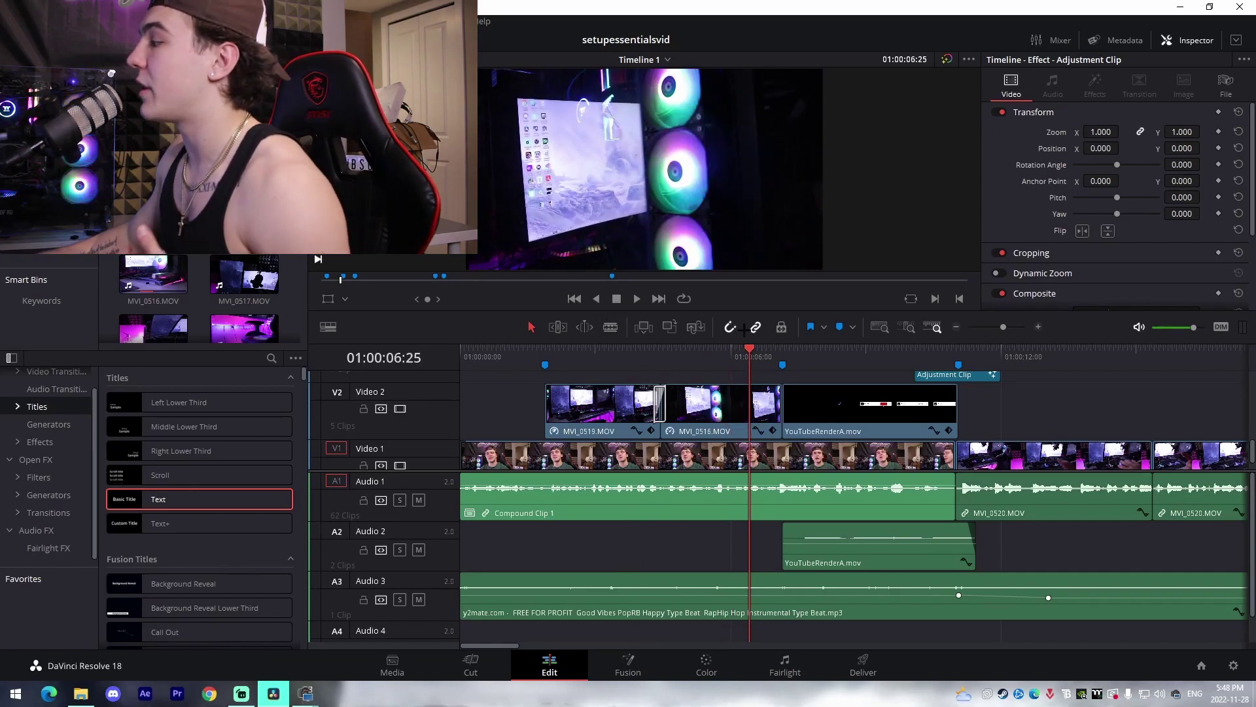
pyautogui.moveTo(746, 356); pyautogui.dragTo(880, 359)
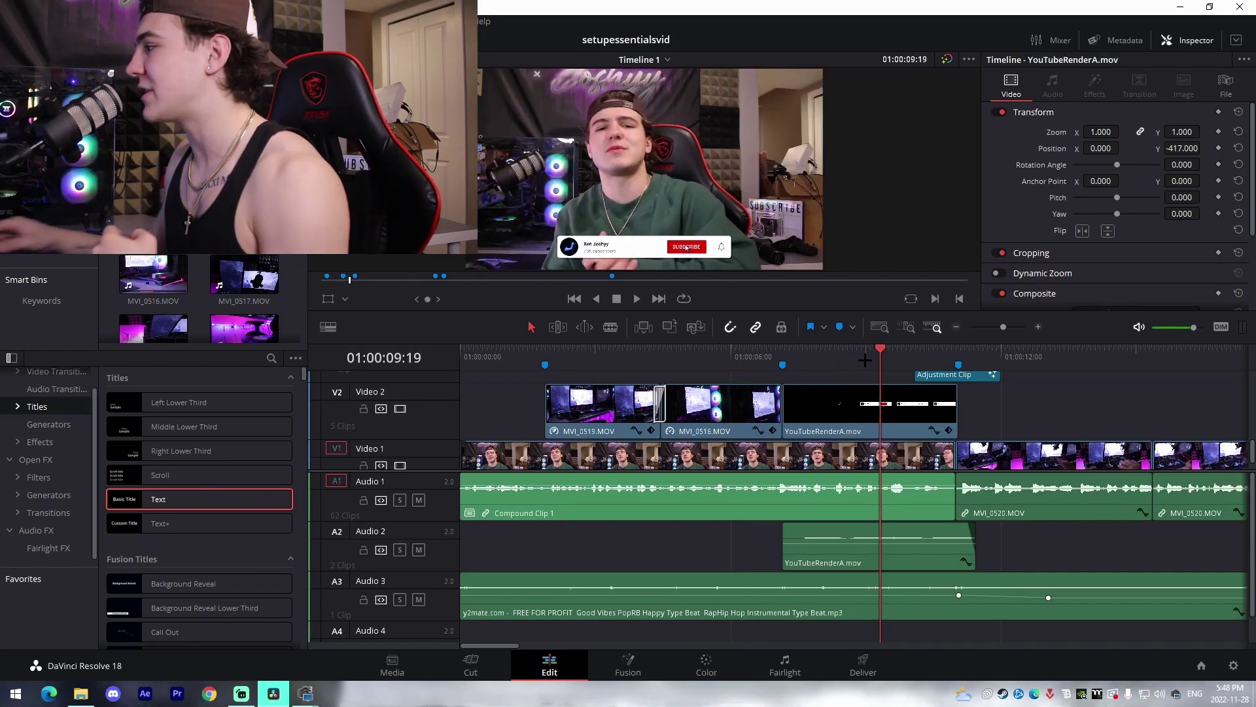
pyautogui.click(613, 357)
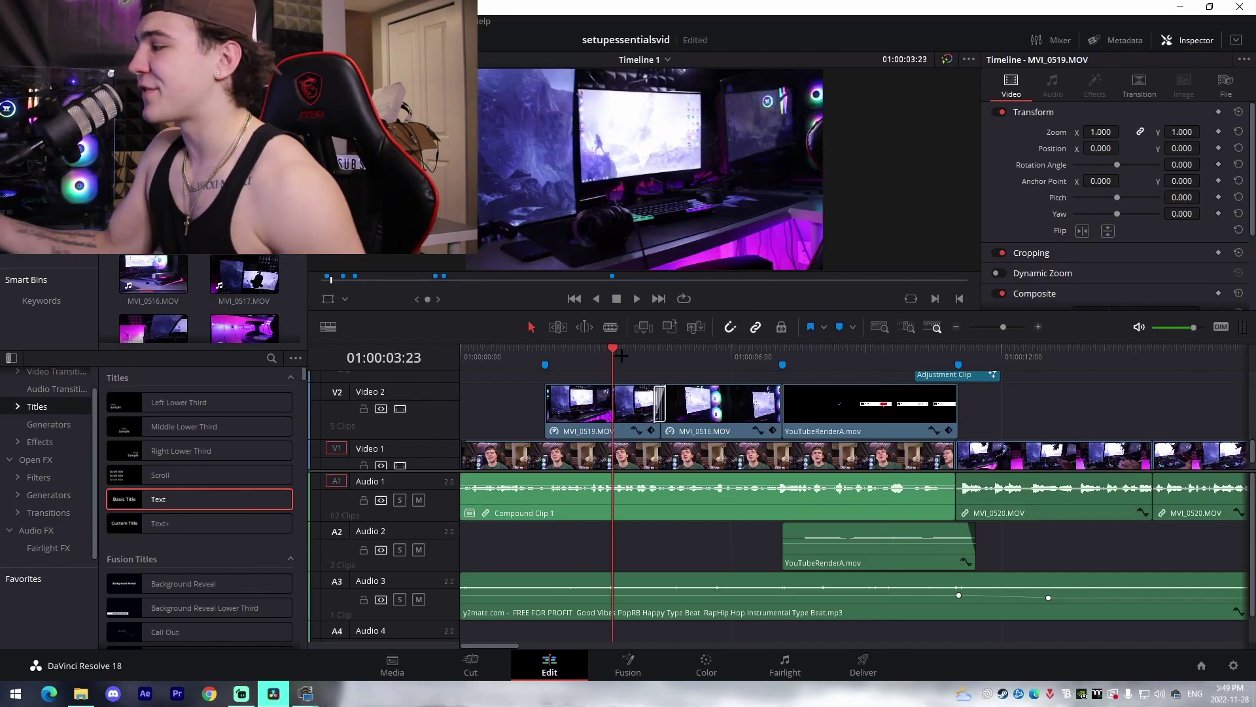